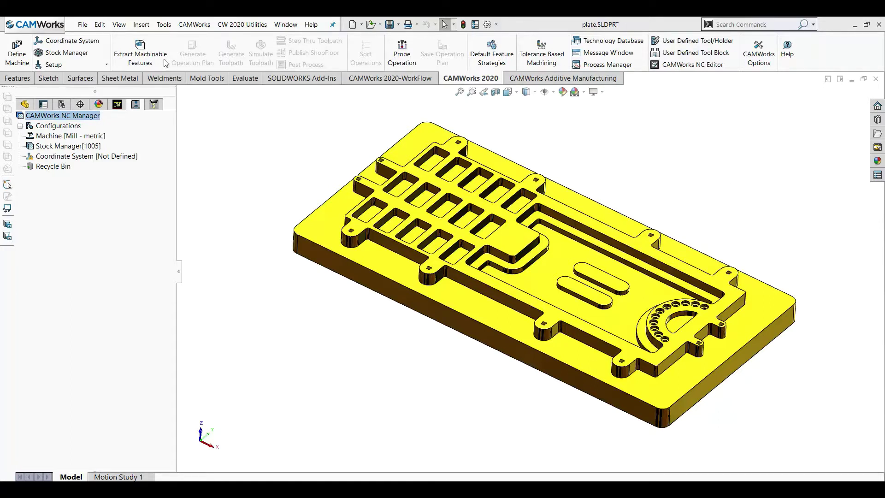
Open the machine definition and review the available mill and turn machines, from Haas VMC to Turn Multi Turret - Metric.
{"action": "left_click", "coordinate": [19, 54]}
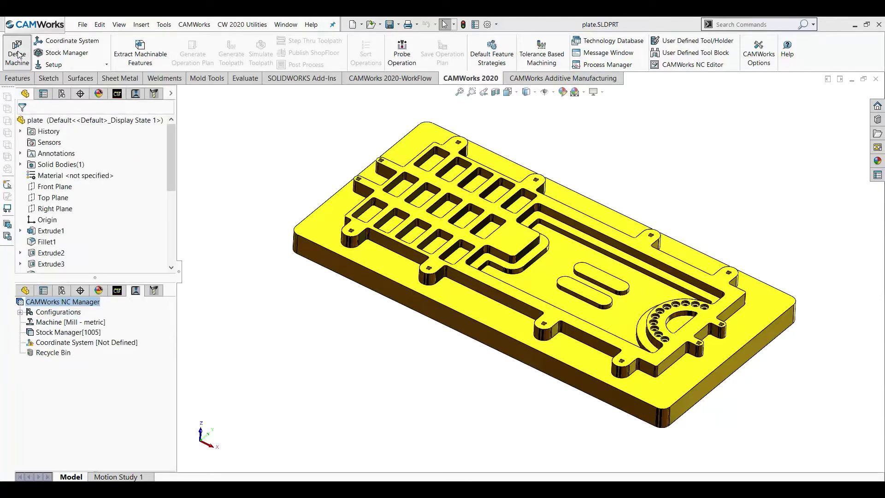
{"action": "left_click_drag", "start_coordinate": [202, 50], "coordinate": [403, 41]}
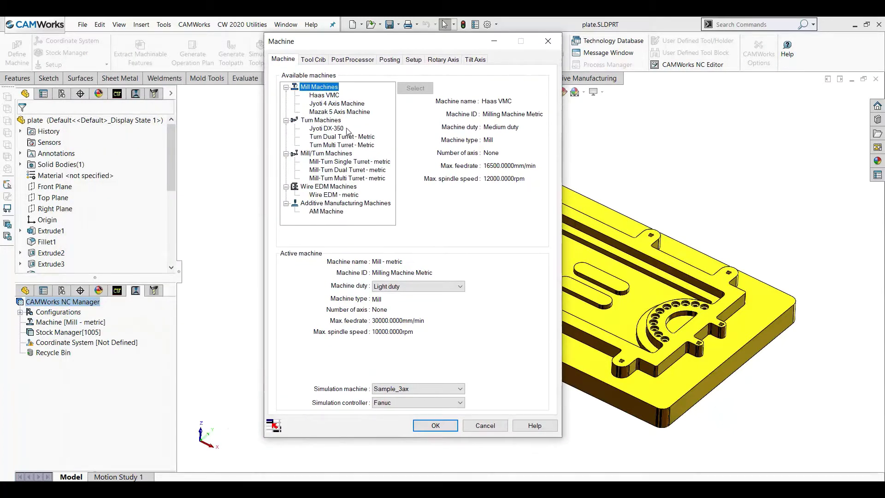
{"action": "left_click", "coordinate": [321, 96]}
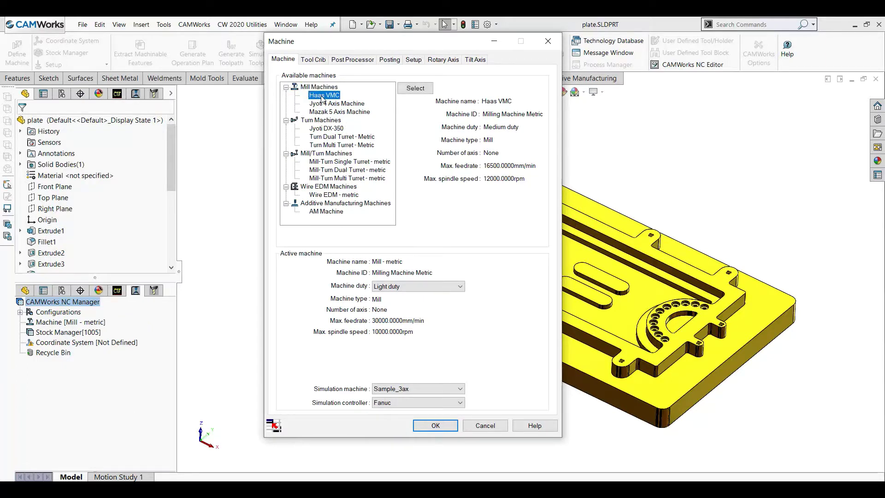
{"action": "left_click", "coordinate": [332, 105]}
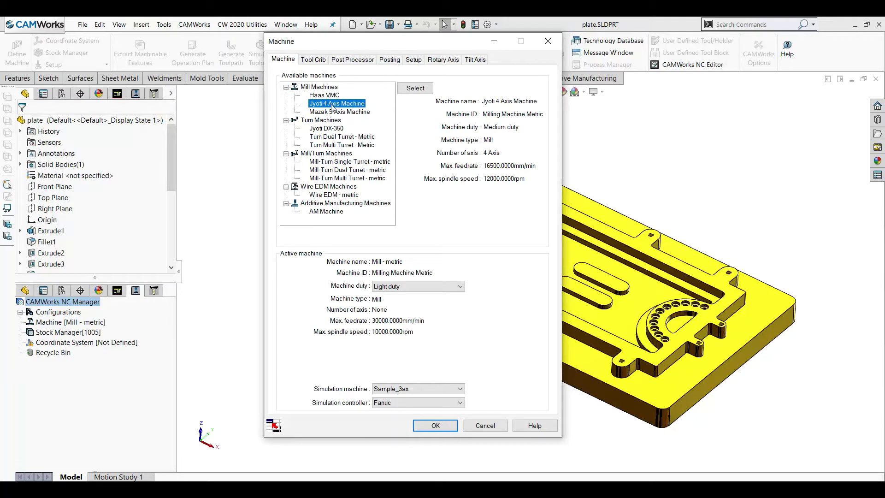
{"action": "left_click", "coordinate": [338, 114]}
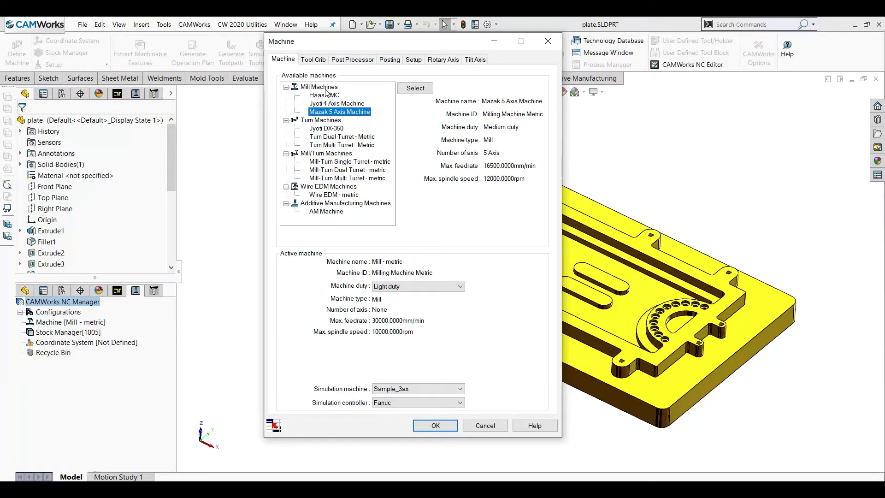
{"action": "left_click", "coordinate": [321, 120]}
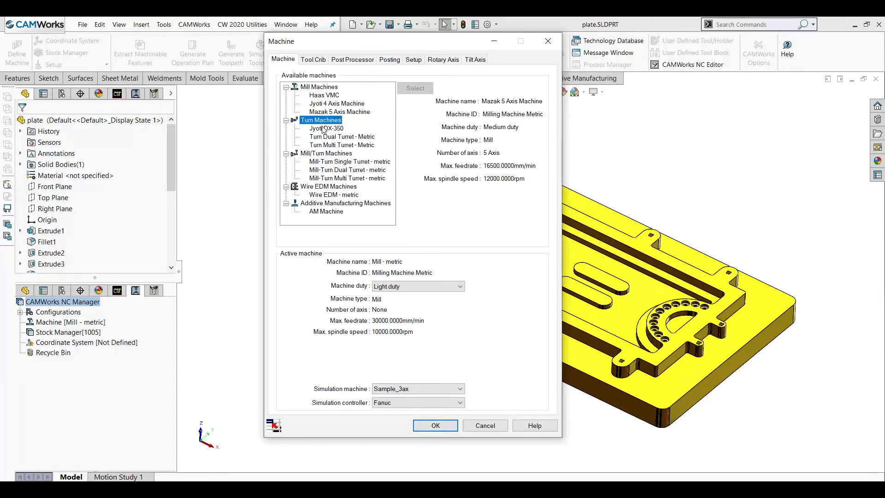
{"action": "left_click", "coordinate": [323, 128]}
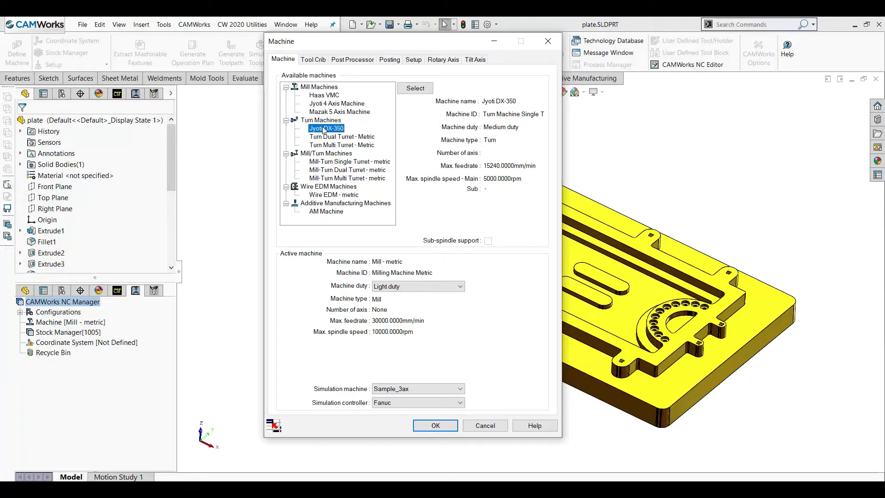
{"action": "left_click", "coordinate": [333, 140]}
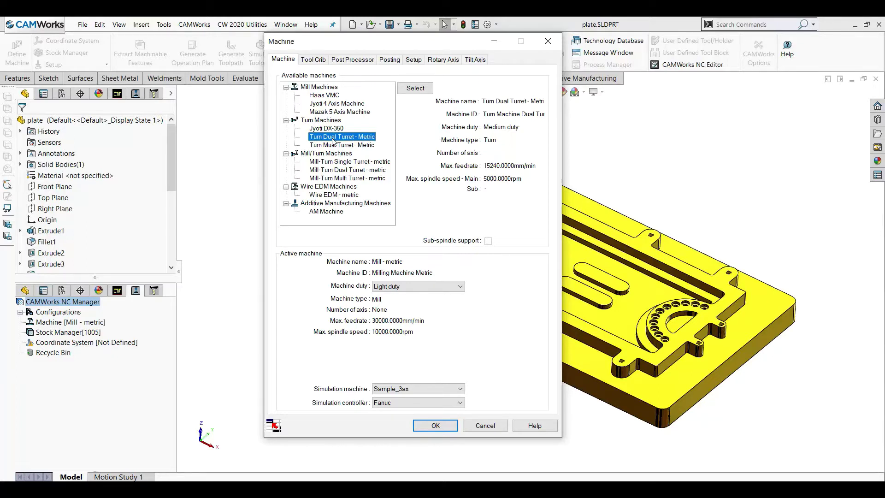
{"action": "left_click", "coordinate": [341, 146]}
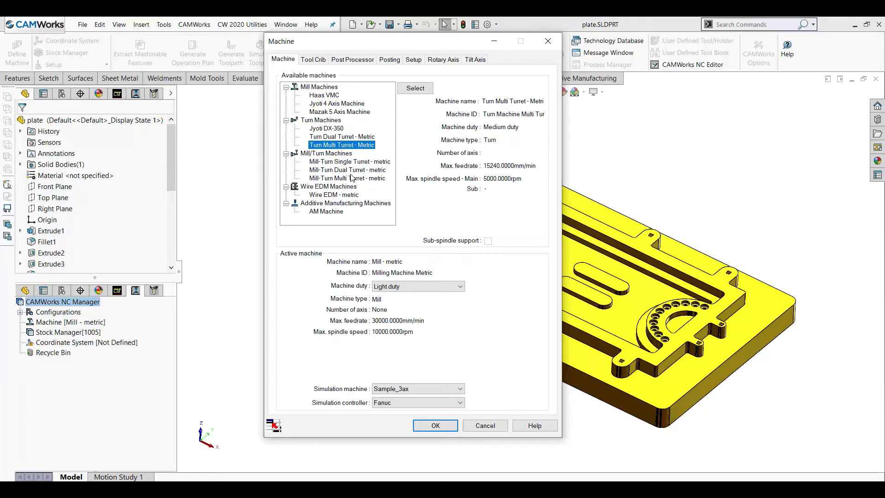
Select Haas VMC as the active milling machine.
{"action": "left_click", "coordinate": [327, 89]}
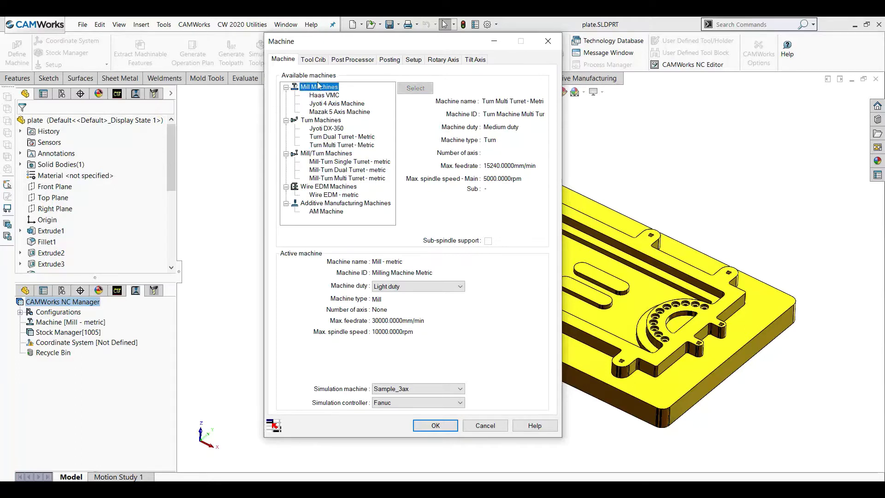
{"action": "left_click", "coordinate": [324, 95]}
{"action": "left_click", "coordinate": [416, 89]}
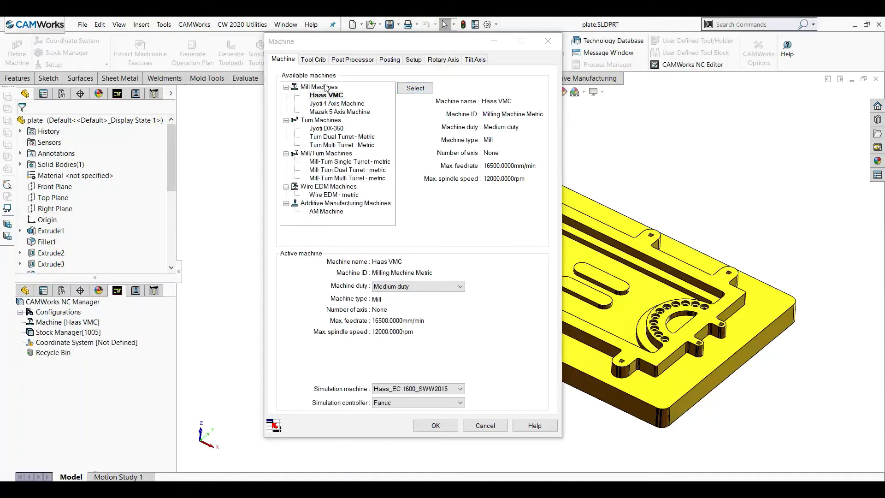
Review the machine's tool crib, post processor and posting settings.
{"action": "left_click", "coordinate": [315, 60]}
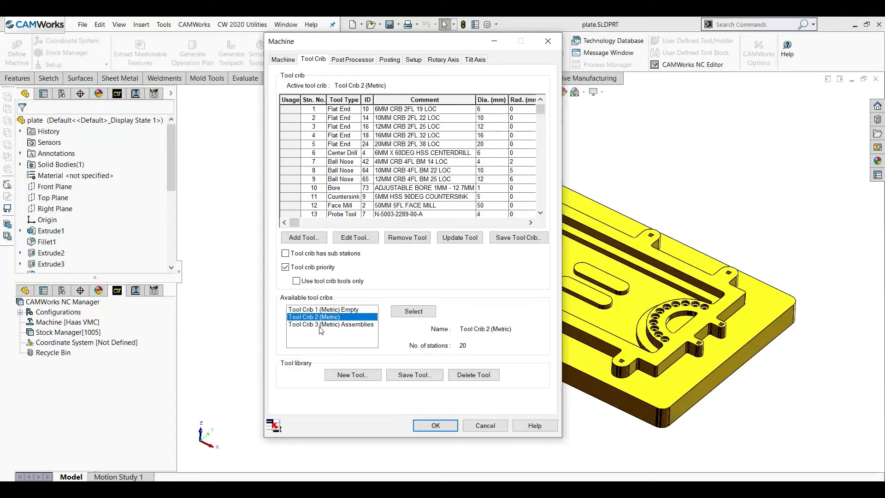
{"action": "left_click", "coordinate": [352, 60]}
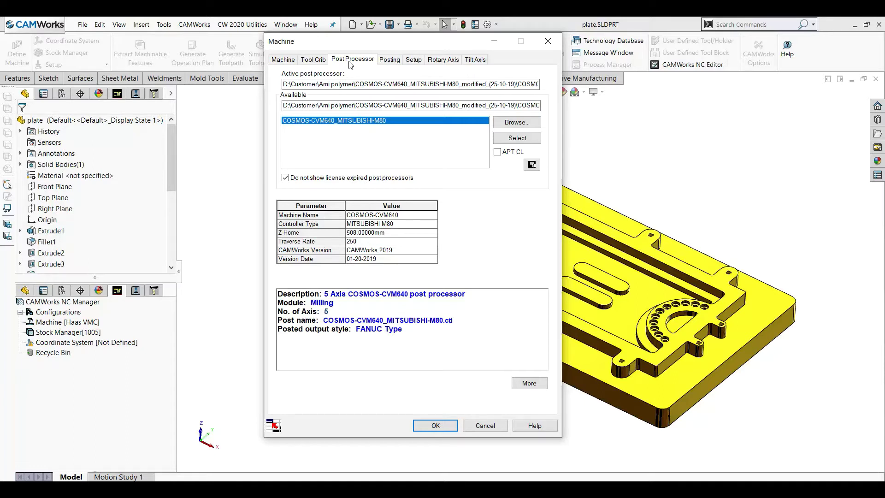
{"action": "left_click", "coordinate": [390, 60]}
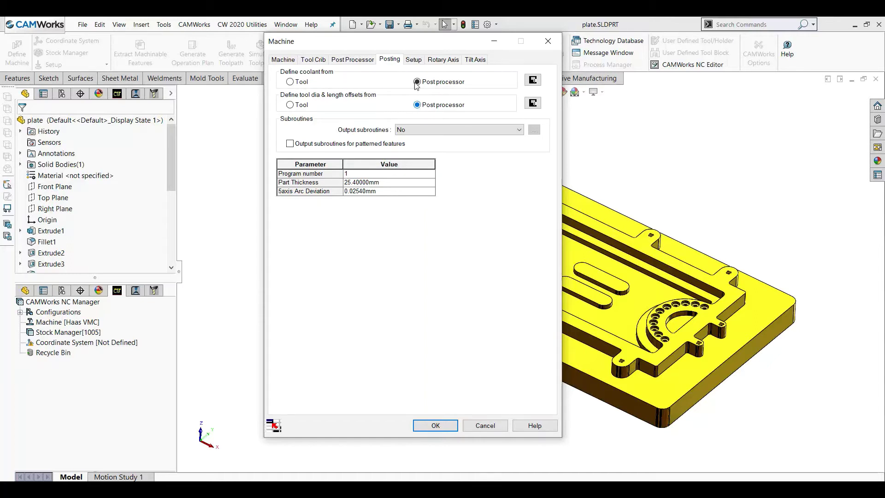
Start a user-defined fixture coordinate system and try different part bounding box vertices as its origin.
{"action": "left_click", "coordinate": [415, 60]}
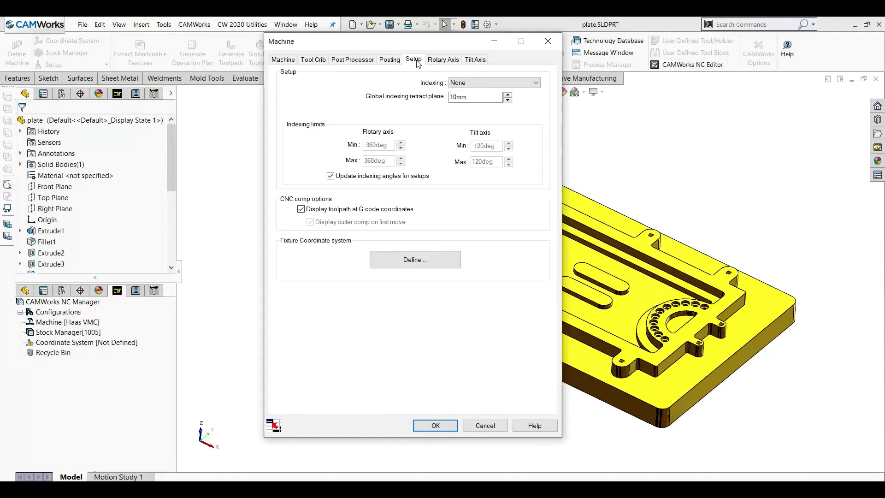
{"action": "left_click", "coordinate": [398, 262]}
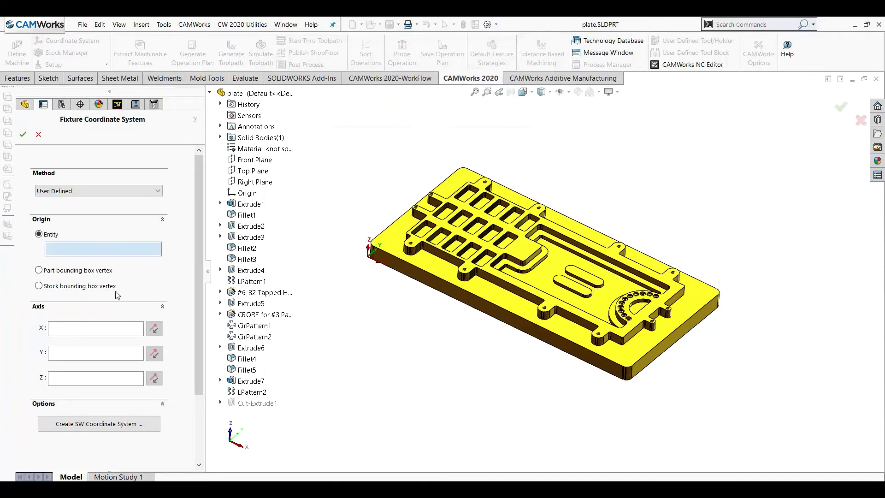
{"action": "left_click", "coordinate": [39, 271]}
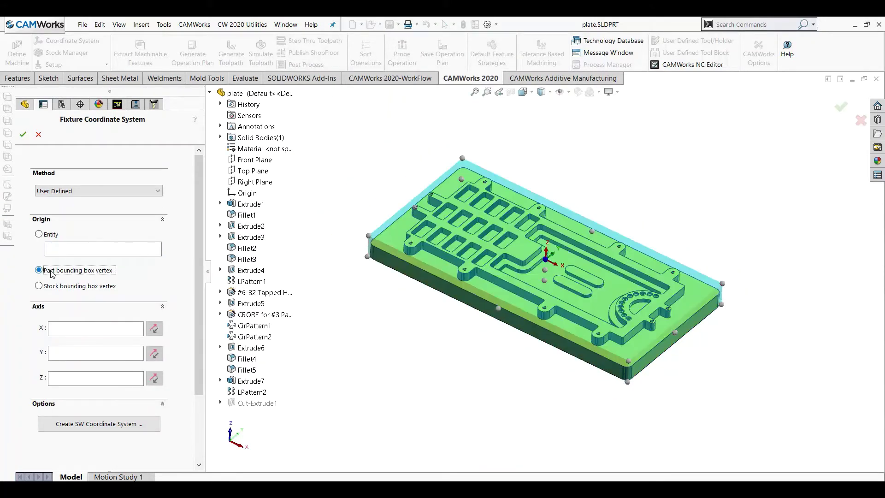
{"action": "scroll", "coordinate": [521, 298], "scroll_direction": "down", "scroll_amount": 2}
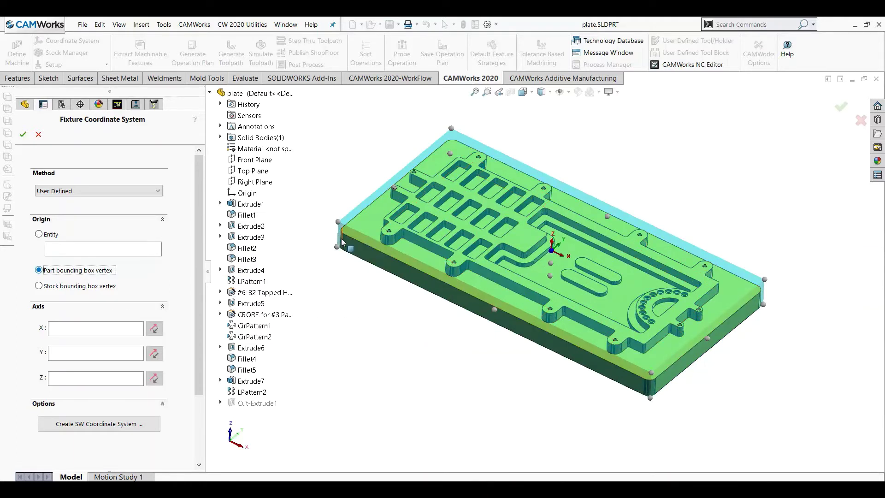
{"action": "left_click", "coordinate": [338, 223]}
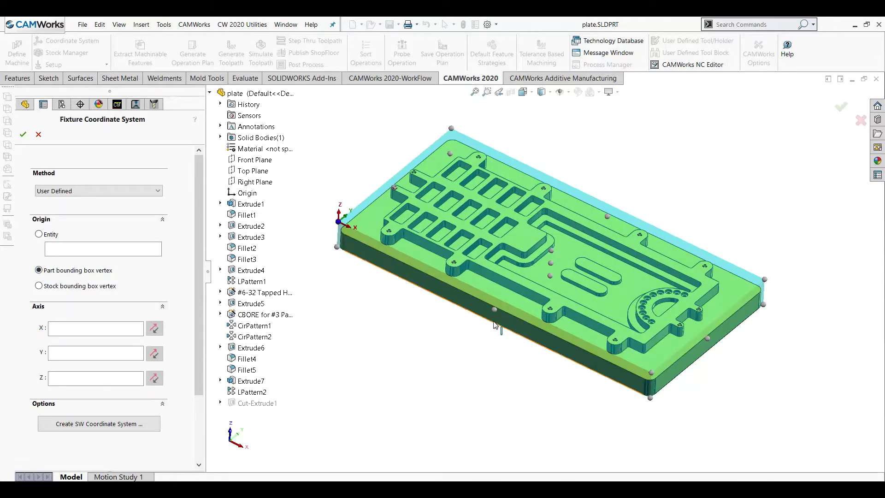
{"action": "left_click", "coordinate": [607, 216]}
{"action": "middle_click_drag", "start_coordinate": [607, 217], "coordinate": [424, 364]}
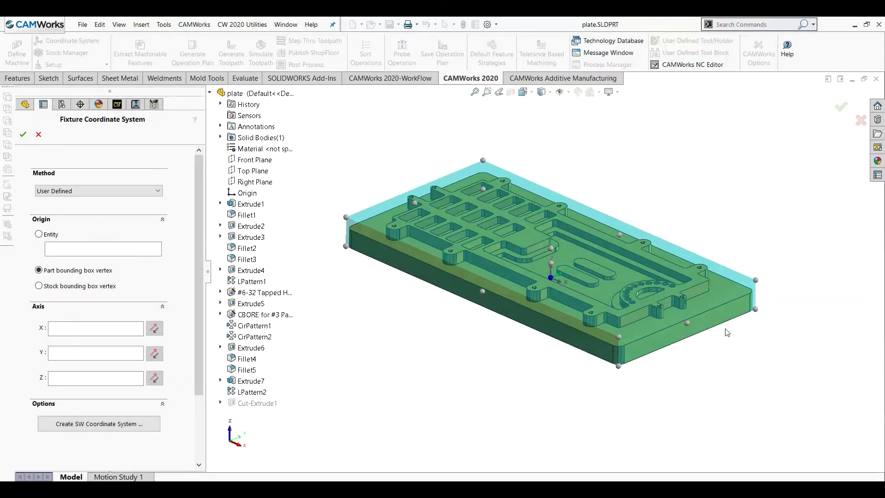
{"action": "middle_click_drag", "start_coordinate": [577, 378], "coordinate": [542, 371]}
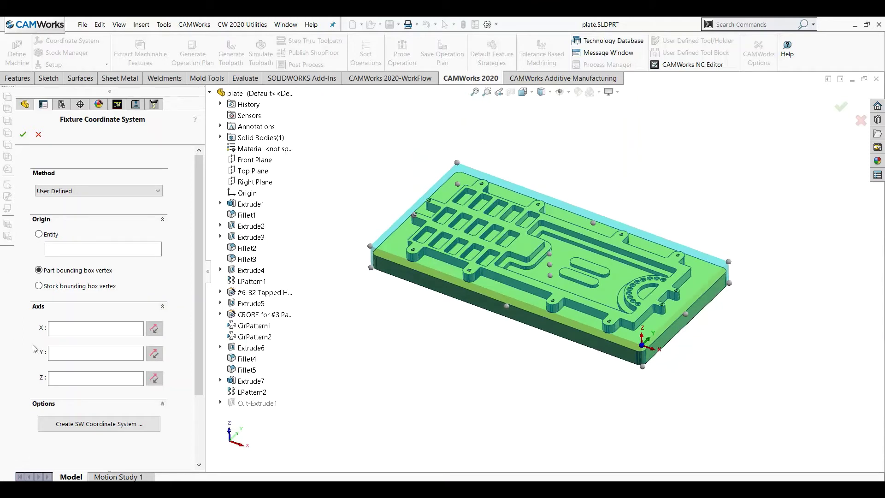
Define the fixture coordinate system with its origin on the corner lug's hole edge and X along the lug's straight edge.
{"action": "left_click", "coordinate": [83, 287]}
{"action": "left_click", "coordinate": [47, 235]}
{"action": "scroll", "coordinate": [454, 266], "scroll_direction": "down", "scroll_amount": 3}
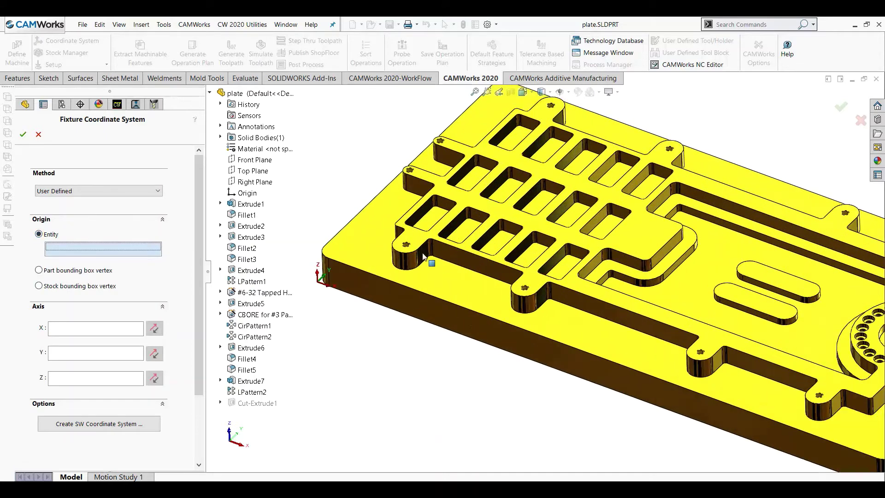
{"action": "scroll", "coordinate": [434, 255], "scroll_direction": "down", "scroll_amount": 4}
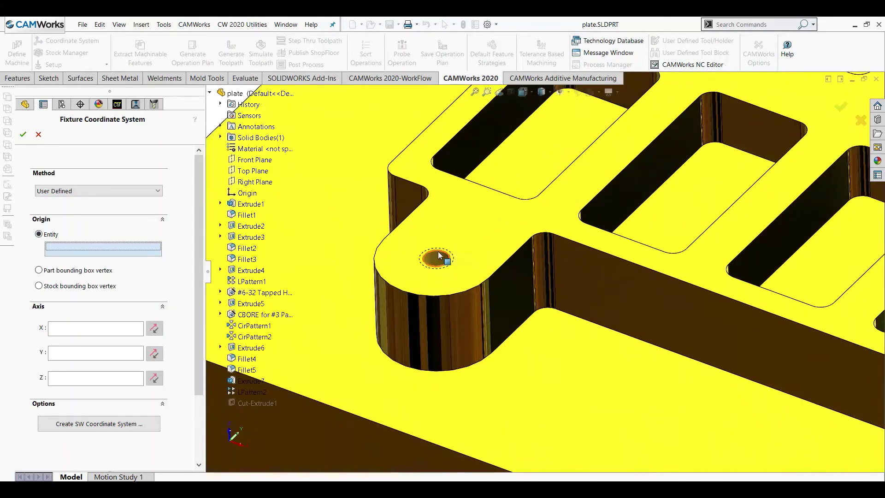
{"action": "left_click", "coordinate": [440, 257]}
{"action": "scroll", "coordinate": [512, 262], "scroll_direction": "up", "scroll_amount": 2}
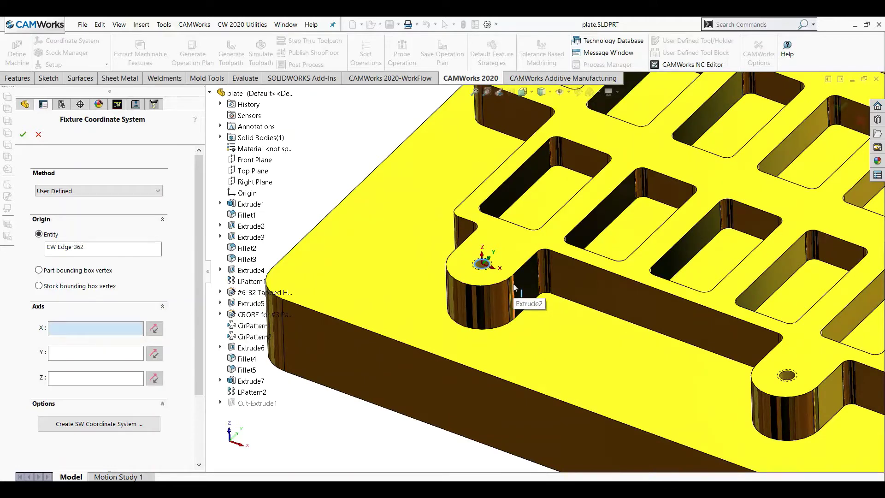
{"action": "left_click", "coordinate": [91, 329]}
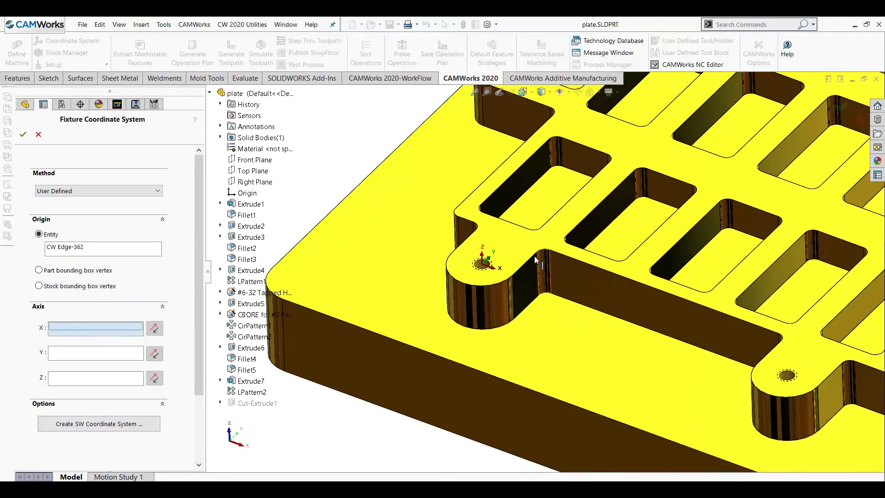
{"action": "left_click", "coordinate": [523, 271]}
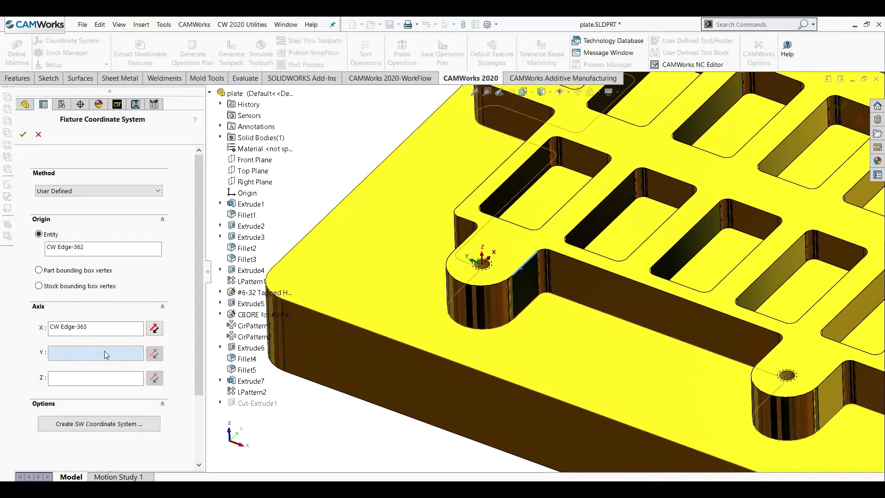
{"action": "left_click", "coordinate": [23, 135]}
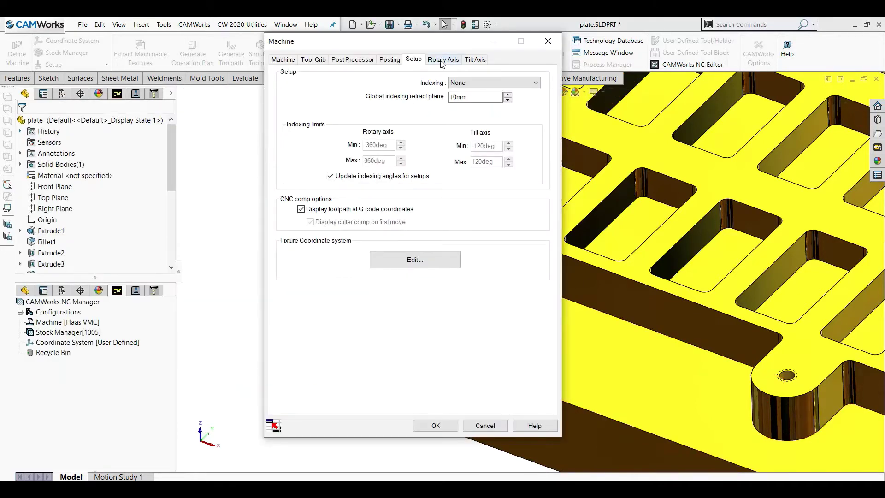
Check which rotary axis settings the active machine offers.
{"action": "left_click", "coordinate": [441, 59]}
{"action": "scroll", "coordinate": [678, 259], "scroll_direction": "up", "scroll_amount": 5}
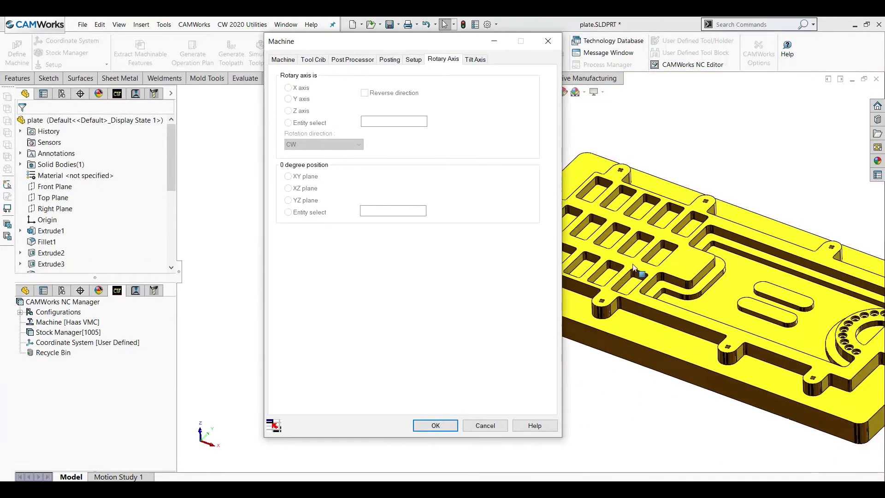
{"action": "scroll", "coordinate": [575, 300], "scroll_direction": "down", "scroll_amount": 2}
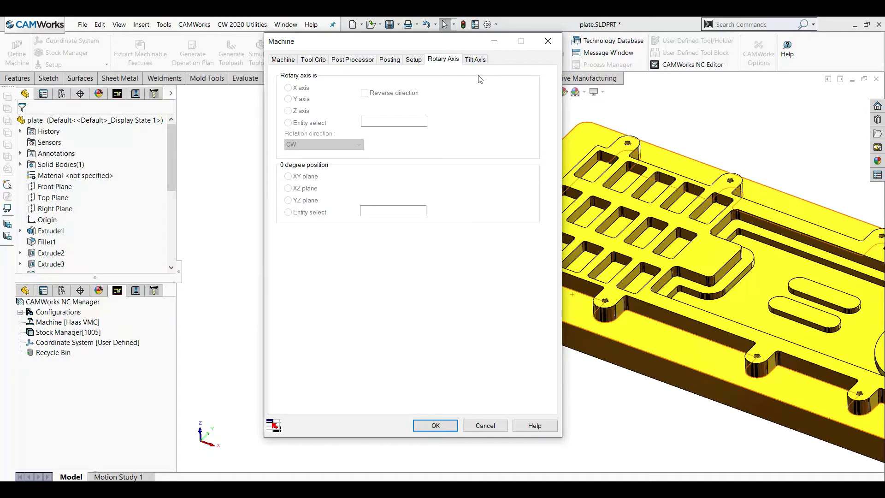
Make Jyoti 4 Axis Machine the active machine and show its rotary axis settings.
{"action": "left_click", "coordinate": [283, 60]}
{"action": "left_click", "coordinate": [336, 104]}
{"action": "left_click", "coordinate": [406, 88]}
{"action": "left_click", "coordinate": [443, 61]}
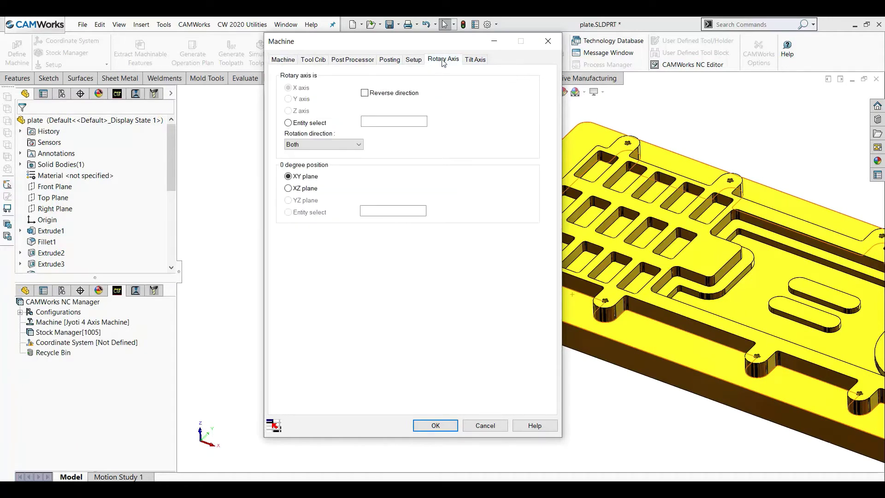
Define the fixture coordinate system with its origin at the part bounding box's top centre, and return to the rotary axis settings.
{"action": "left_click", "coordinate": [414, 60]}
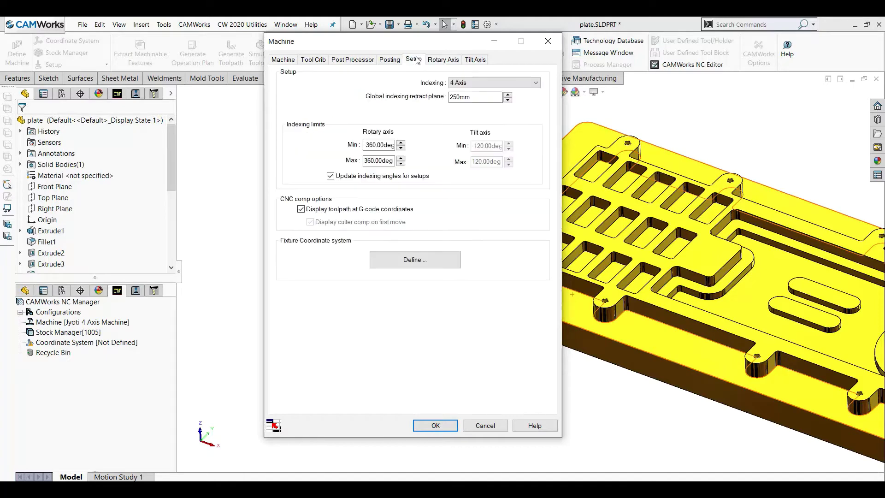
{"action": "left_click", "coordinate": [406, 259]}
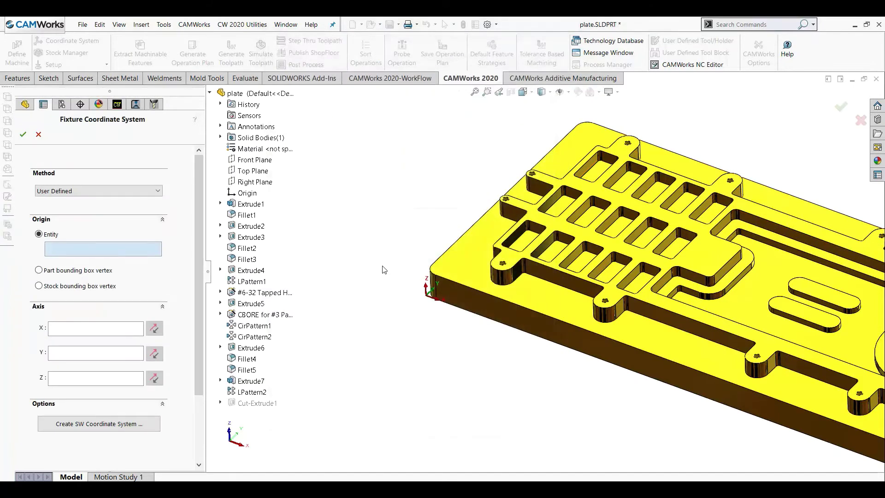
{"action": "left_click", "coordinate": [48, 271]}
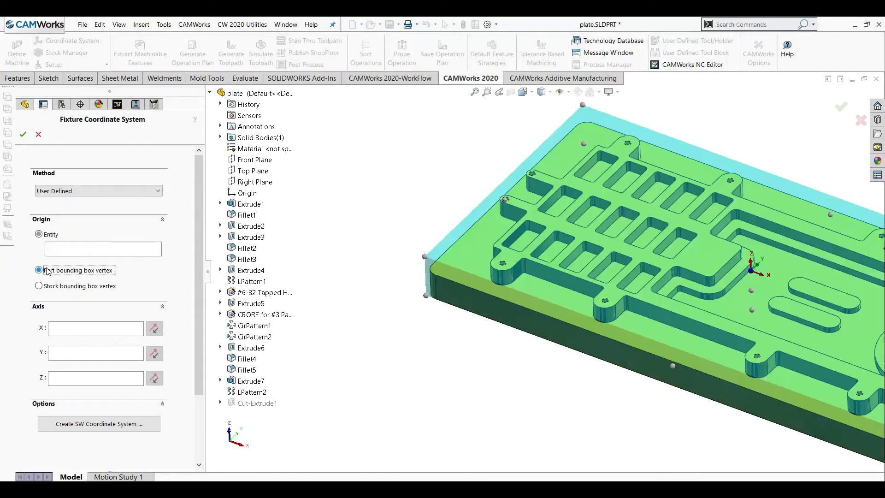
{"action": "left_click", "coordinate": [23, 135]}
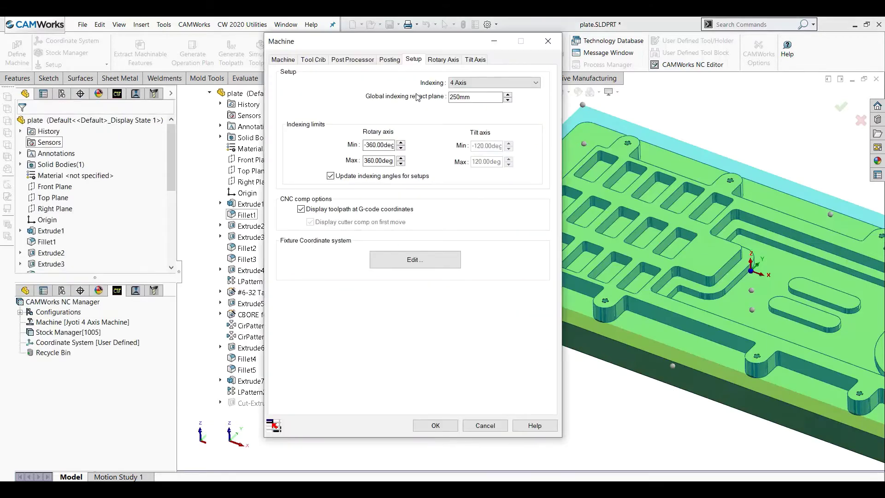
{"action": "left_click", "coordinate": [443, 59]}
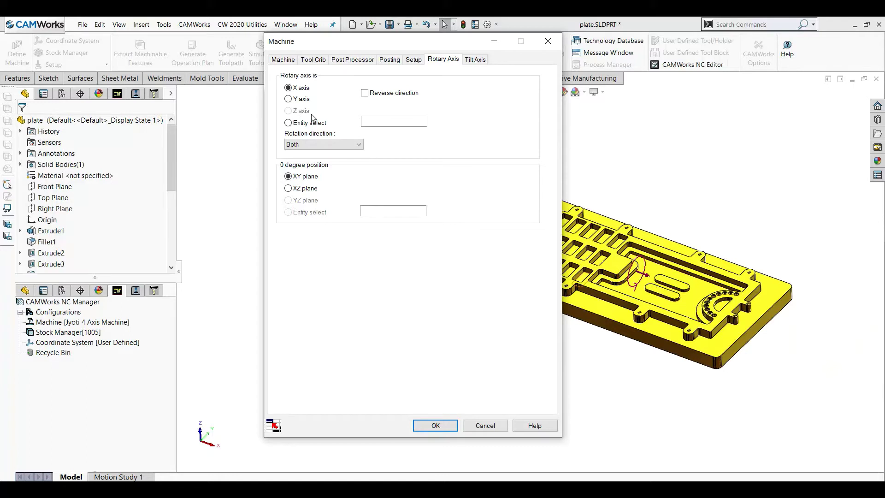
Compare the Y axis with the X axis as rotary axis, and make Mazak 5 Axis Machine the active machine.
{"action": "left_click", "coordinate": [301, 100]}
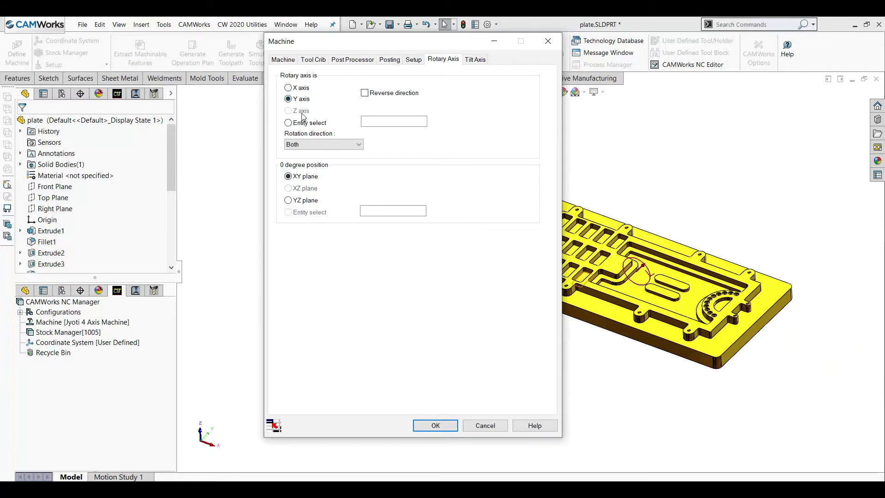
{"action": "left_click", "coordinate": [304, 89]}
{"action": "left_click", "coordinate": [291, 61]}
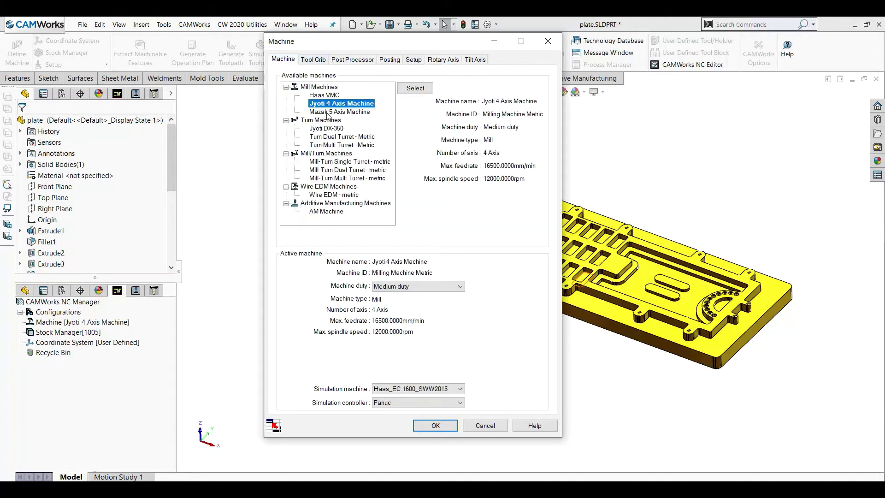
{"action": "left_click", "coordinate": [338, 112]}
{"action": "left_click", "coordinate": [415, 89]}
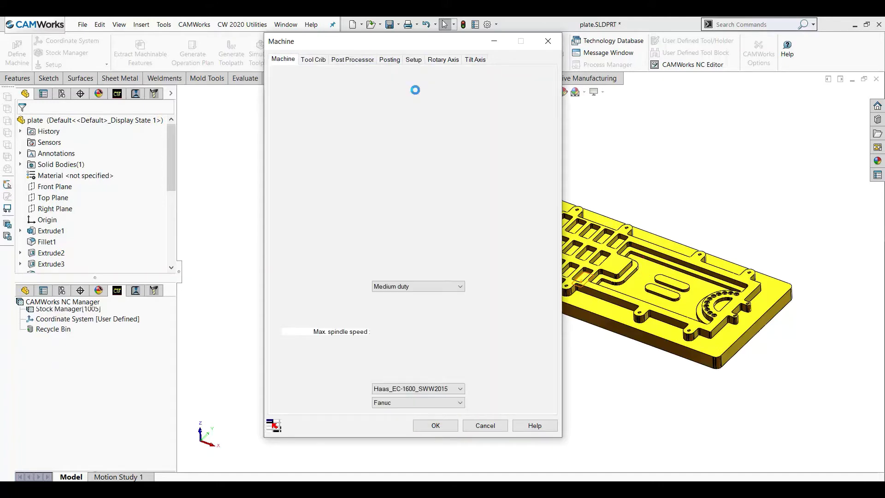
Define the fixture coordinate system at the part bounding box's top centre, and show the rotary and tilt axis settings.
{"action": "left_click", "coordinate": [413, 59]}
{"action": "left_click", "coordinate": [407, 261]}
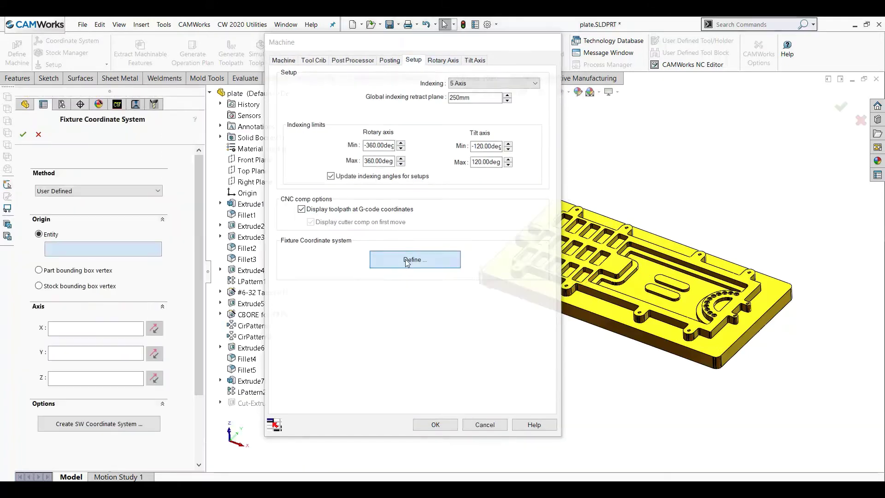
{"action": "left_click", "coordinate": [87, 273]}
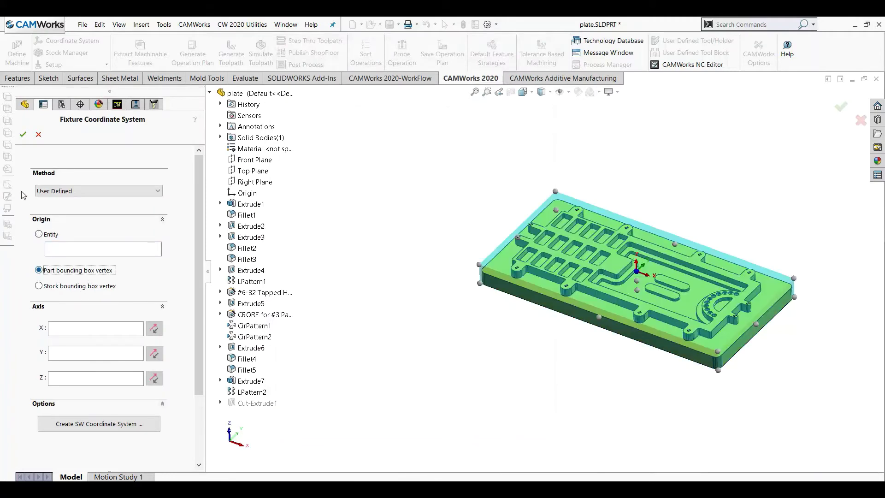
{"action": "left_click", "coordinate": [23, 134]}
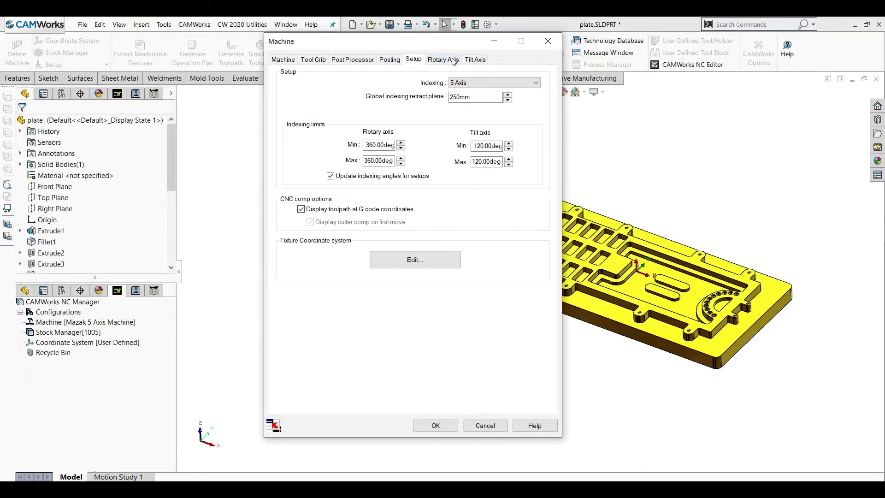
{"action": "left_click", "coordinate": [451, 59]}
{"action": "left_click", "coordinate": [476, 62]}
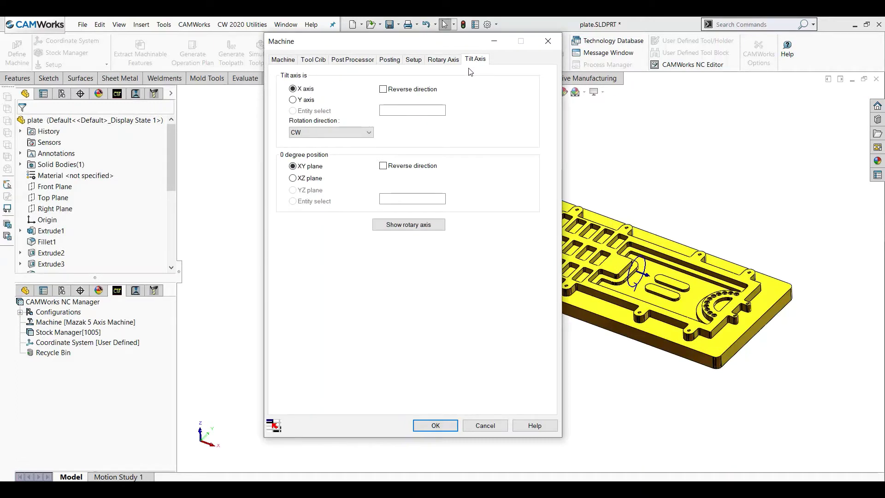
Make Haas VMC the active machine and accept the machine definition.
{"action": "left_click", "coordinate": [284, 60]}
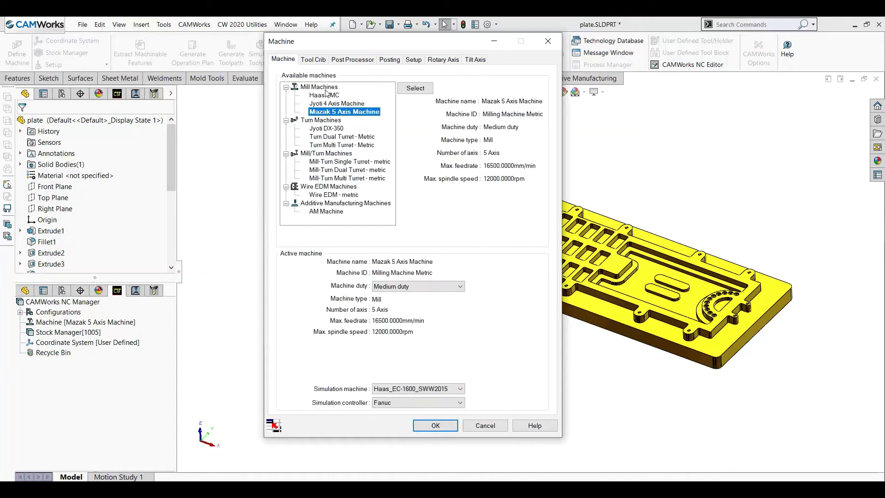
{"action": "left_click", "coordinate": [333, 95]}
{"action": "left_click", "coordinate": [416, 88]}
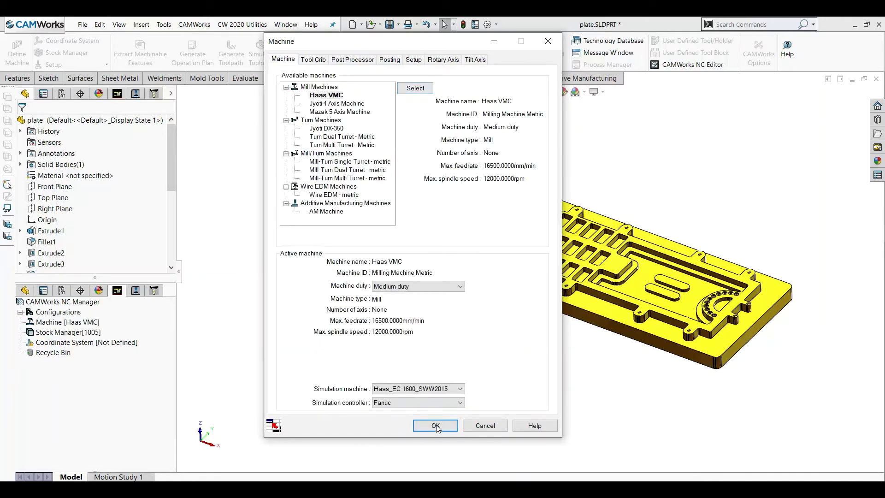
{"action": "left_click", "coordinate": [434, 425]}
{"action": "scroll", "coordinate": [645, 401], "scroll_direction": "down", "scroll_amount": 3}
{"action": "middle_click_drag", "start_coordinate": [770, 325], "coordinate": [655, 330]}
{"action": "scroll", "coordinate": [651, 300], "scroll_direction": "down", "scroll_amount": 2}
{"action": "scroll", "coordinate": [652, 300], "scroll_direction": "up", "scroll_amount": 3}
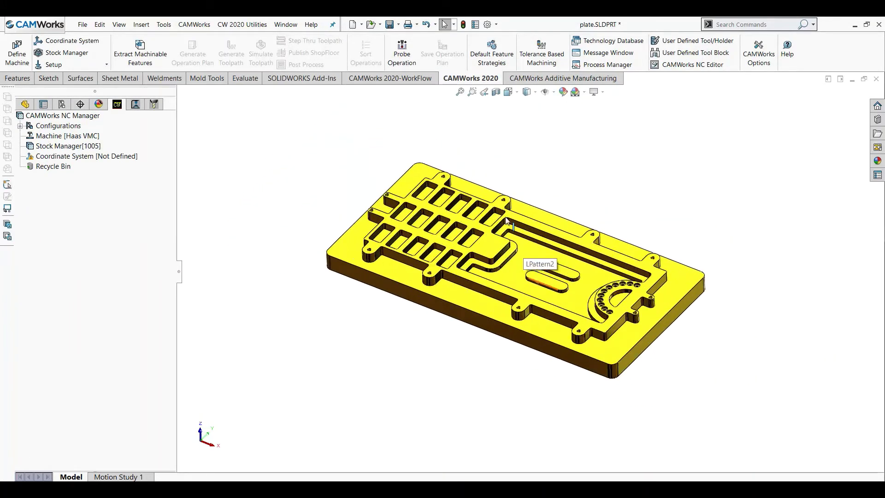
Accept a bounding box stock around the plate in material 1005 with 0 mm offsets.
{"action": "left_click", "coordinate": [73, 53]}
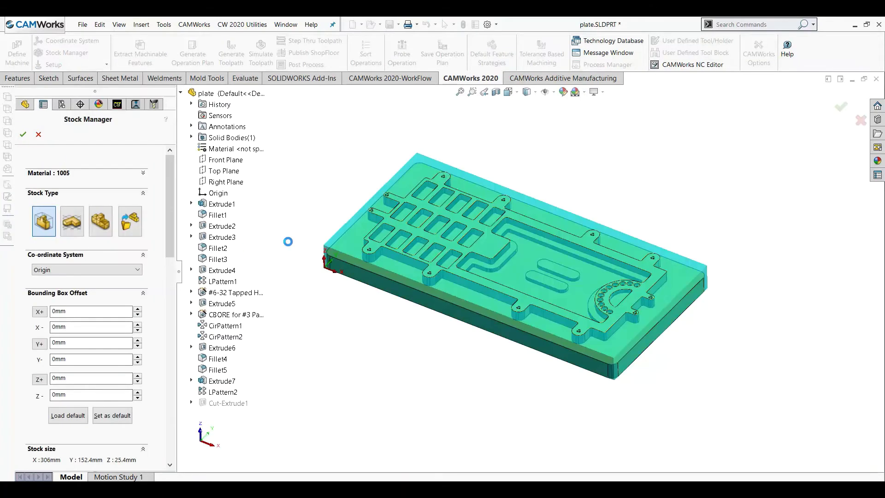
{"action": "mouse_move", "coordinate": [317, 358]}
{"action": "middle_mouse_down"}
{"action": "mouse_move", "coordinate": [403, 357]}
{"action": "mouse_move", "coordinate": [332, 288]}
{"action": "mouse_move", "coordinate": [345, 229]}
{"action": "mouse_move", "coordinate": [356, 276]}
{"action": "mouse_move", "coordinate": [348, 306]}
{"action": "mouse_move", "coordinate": [328, 320]}
{"action": "mouse_move", "coordinate": [341, 306]}
{"action": "mouse_move", "coordinate": [345, 314]}
{"action": "middle_mouse_up"}
{"action": "scroll", "coordinate": [383, 312], "scroll_direction": "down", "scroll_amount": 3}
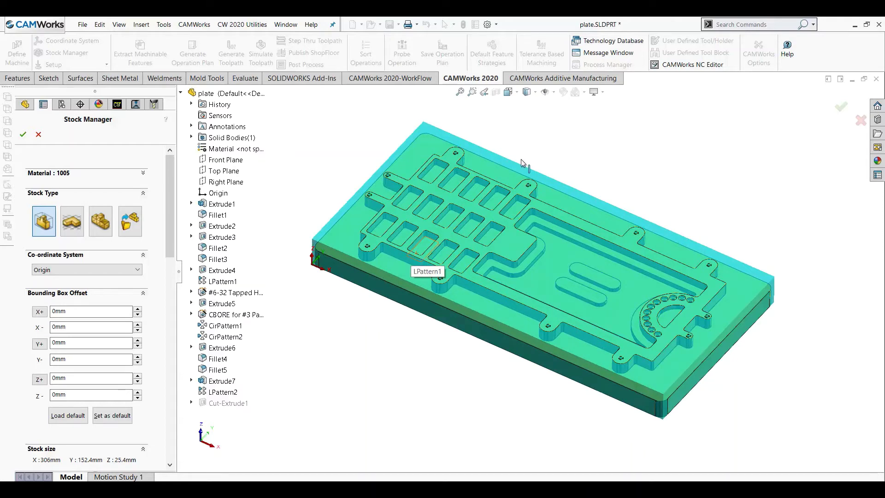
{"action": "left_click", "coordinate": [23, 135]}
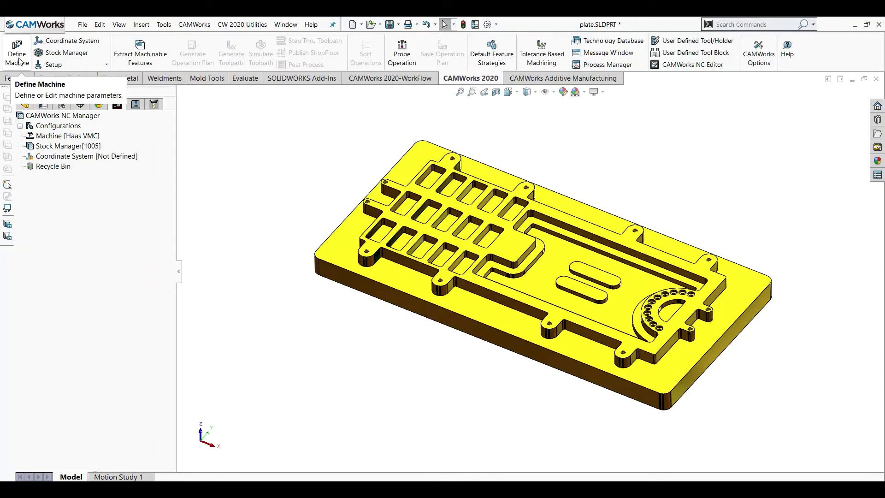
Reopen the Haas VMC machine definition for review and close it without changes.
{"action": "left_click", "coordinate": [78, 139]}
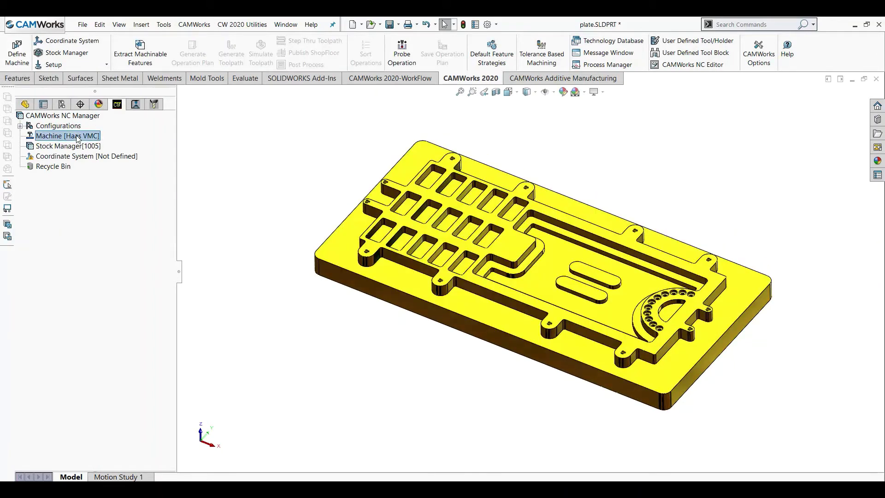
{"action": "right_click", "coordinate": [77, 138]}
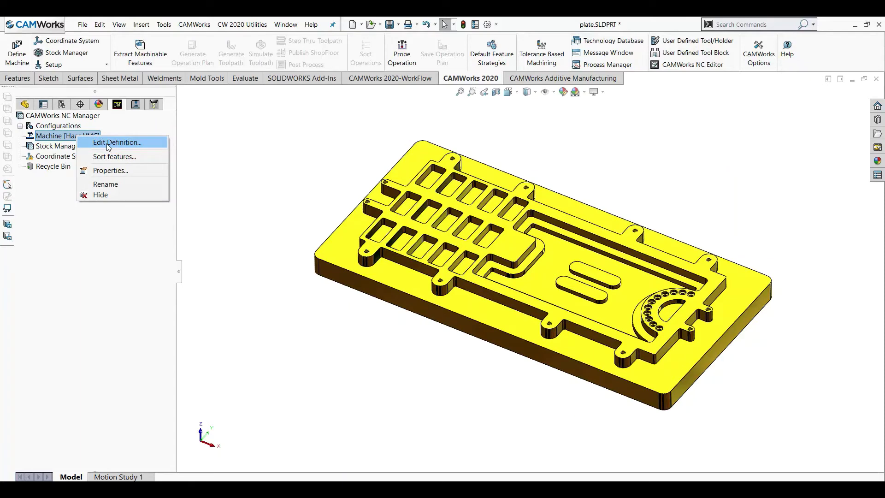
{"action": "left_click", "coordinate": [109, 143]}
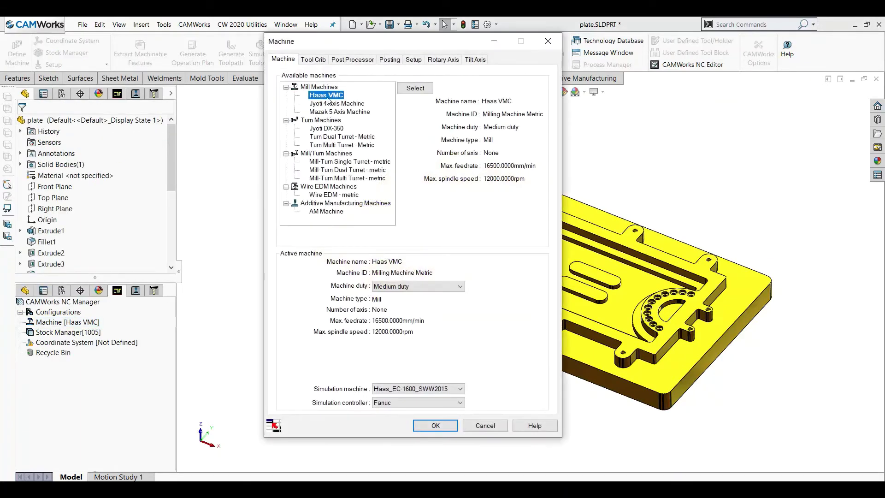
{"action": "left_click", "coordinate": [435, 426]}
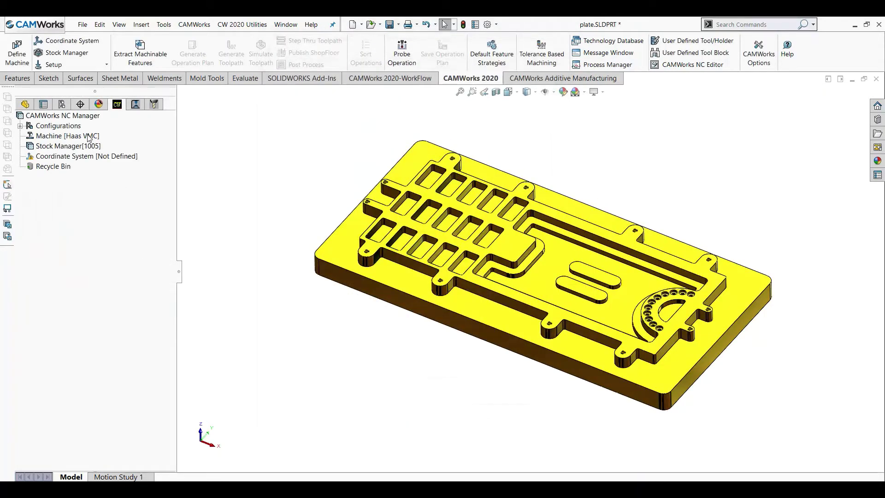
{"action": "right_click", "coordinate": [89, 137]}
{"action": "left_click", "coordinate": [248, 184]}
{"action": "left_click", "coordinate": [84, 140]}
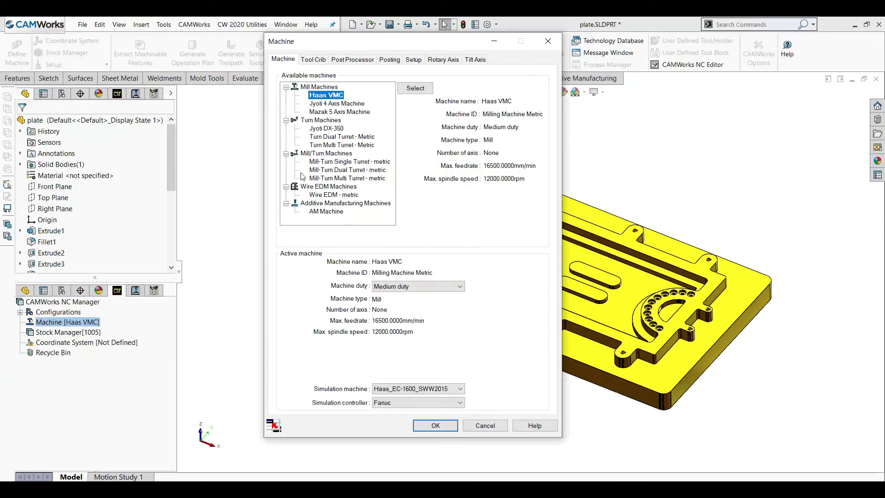
{"action": "left_click", "coordinate": [482, 425]}
Reopen the plate's stock definition for review and close it without changes.
{"action": "double_click", "coordinate": [79, 145]}
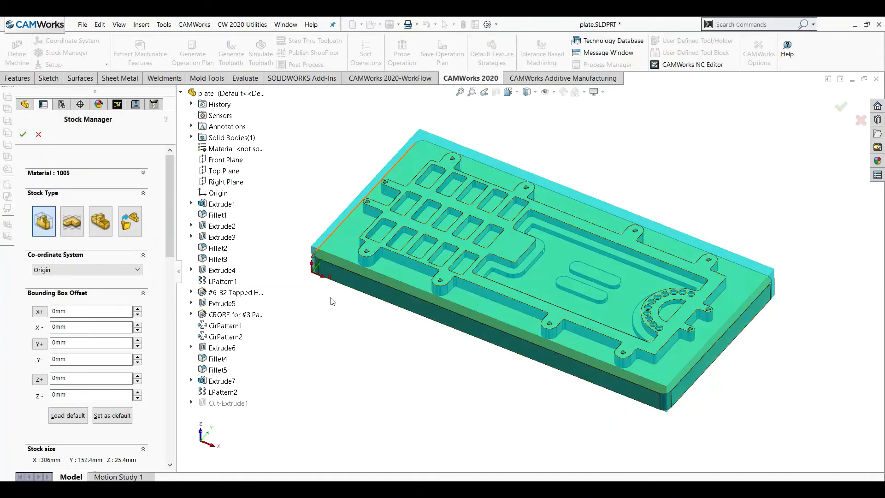
{"action": "left_click", "coordinate": [39, 134]}
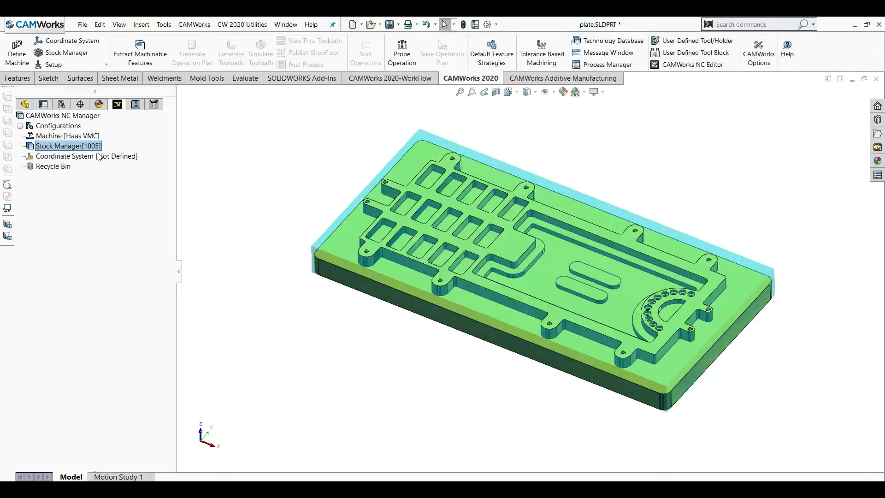
{"action": "right_click", "coordinate": [98, 148]}
{"action": "left_click", "coordinate": [133, 156]}
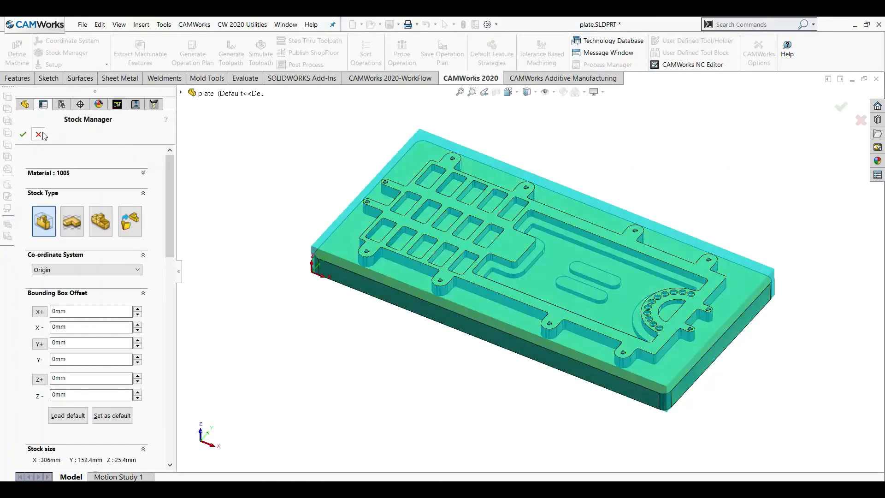
{"action": "left_click", "coordinate": [38, 134]}
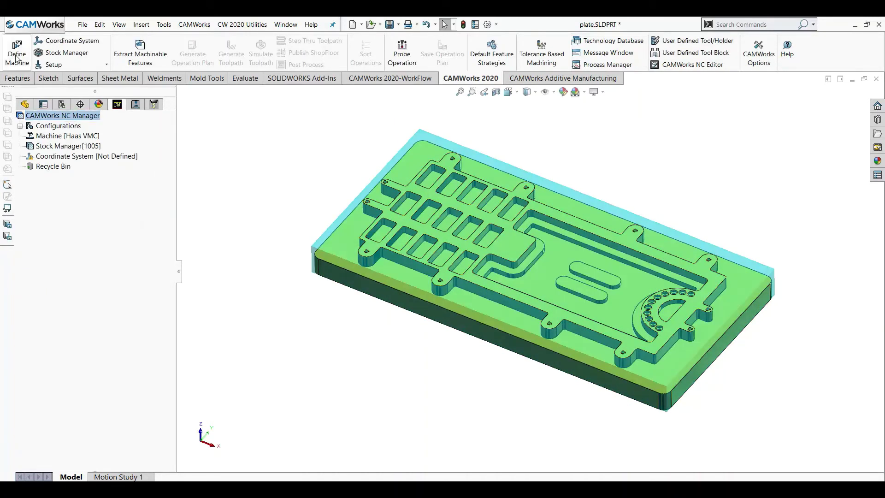
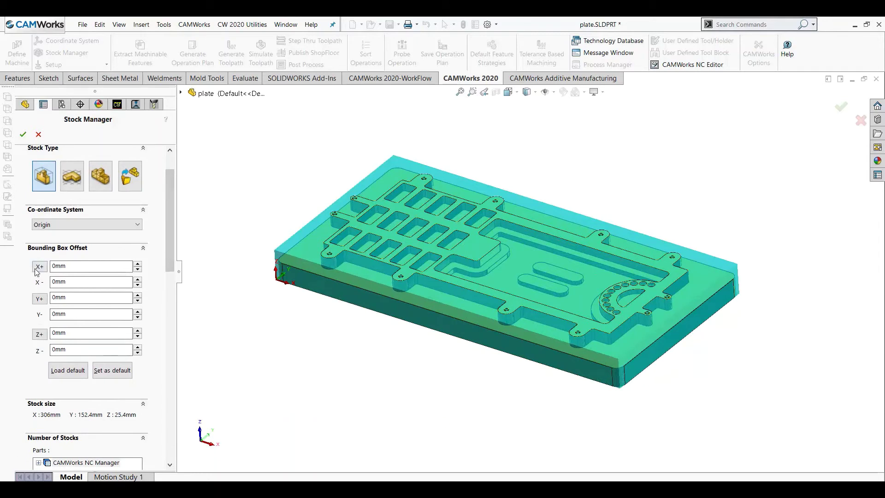
Set symmetric bounding box offsets of 5 mm for the stock in X, Y and Z.
{"action": "left_click", "coordinate": [39, 267]}
{"action": "type", "text": "5"}
{"action": "left_click", "coordinate": [40, 299]}
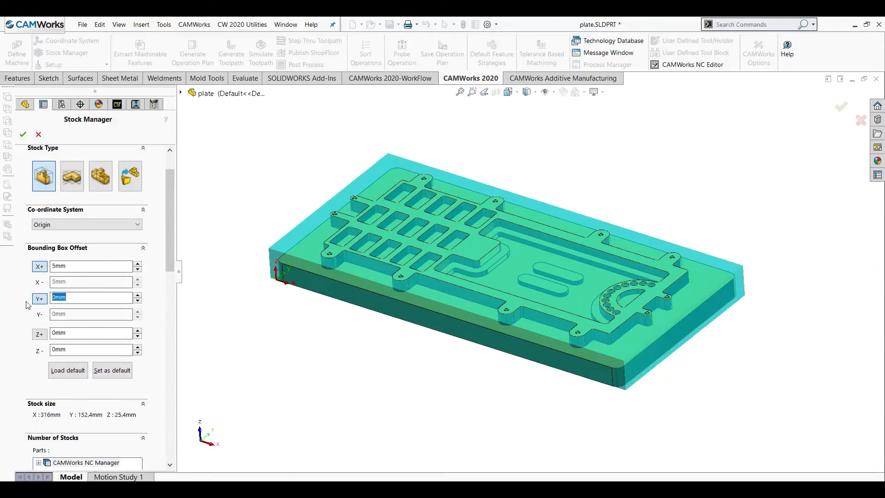
{"action": "type", "text": "5"}
{"action": "left_click", "coordinate": [40, 334]}
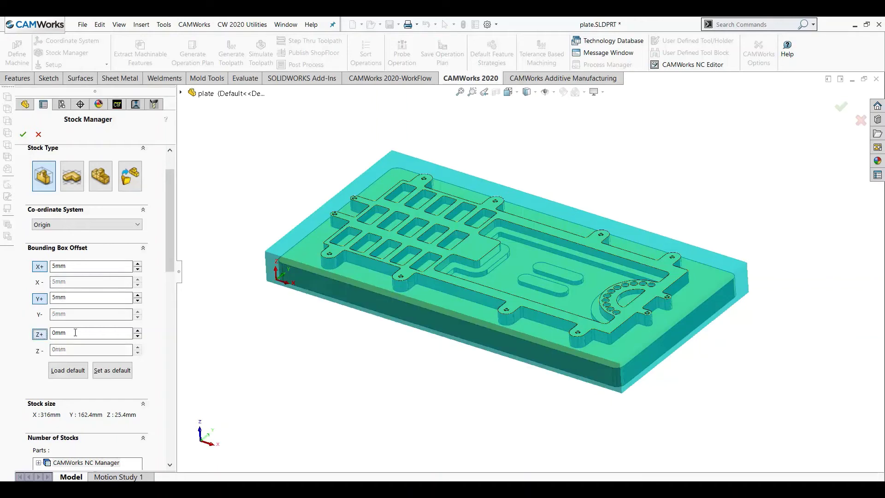
{"action": "type", "text": "5"}
{"action": "key", "text": "Return"}
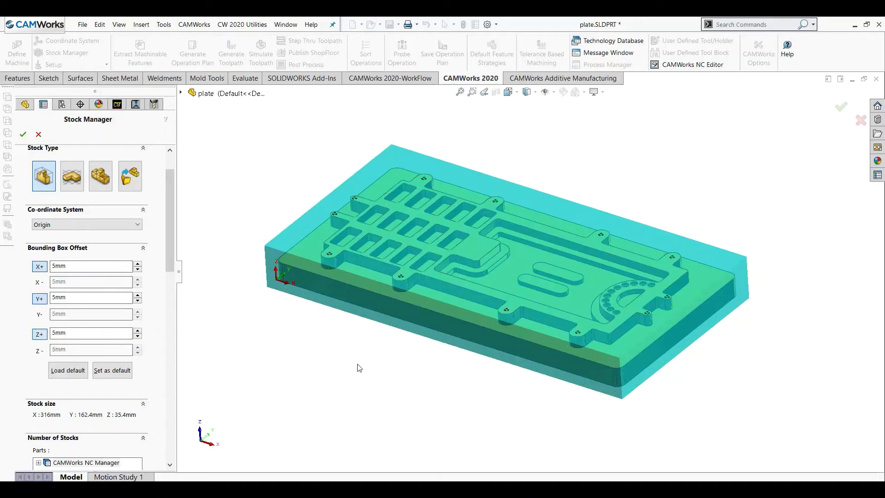
{"action": "mouse_move", "coordinate": [358, 368]}
{"action": "middle_mouse_down"}
{"action": "mouse_move", "coordinate": [376, 296]}
{"action": "mouse_move", "coordinate": [359, 265]}
{"action": "mouse_move", "coordinate": [370, 307]}
{"action": "mouse_move", "coordinate": [358, 328]}
{"action": "mouse_move", "coordinate": [361, 363]}
{"action": "middle_mouse_up"}
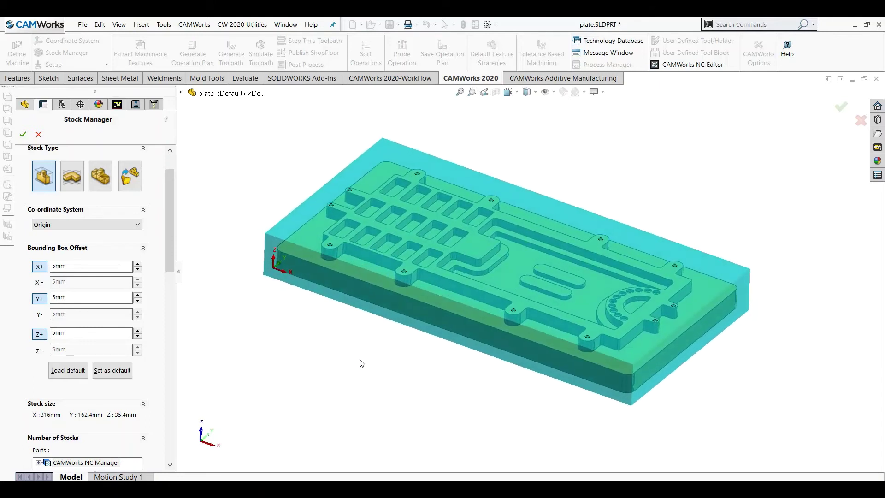
Set the stock's X, Y and Z- offsets to 0 mm, with the two Z sides made independent.
{"action": "double_click", "coordinate": [60, 265]}
{"action": "type", "text": "0"}
{"action": "double_click", "coordinate": [71, 297]}
{"action": "type", "text": "0"}
{"action": "key", "text": "Tab"}
{"action": "left_click", "coordinate": [41, 338]}
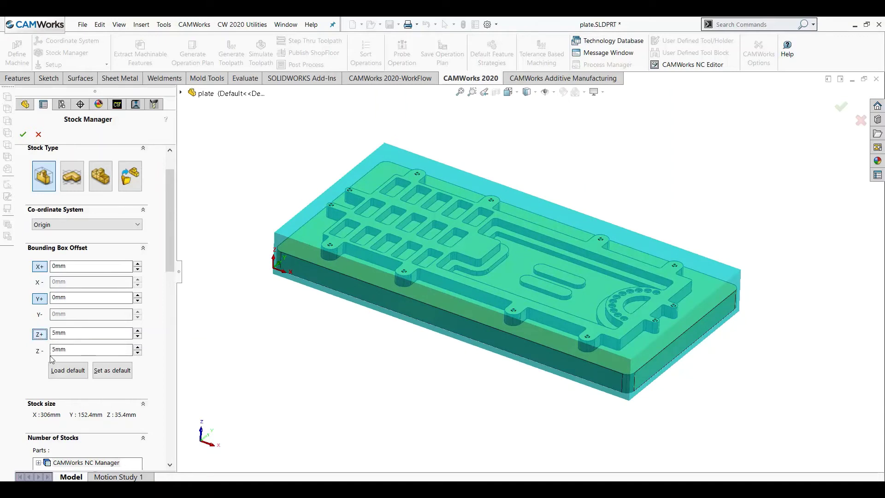
{"action": "double_click", "coordinate": [61, 349]}
{"action": "type", "text": "0"}
{"action": "key", "text": "Tab"}
Inspect the stock from the front, top and isometric directions, and discard the offset changes.
{"action": "middle_click_drag", "start_coordinate": [313, 372], "coordinate": [315, 303]}
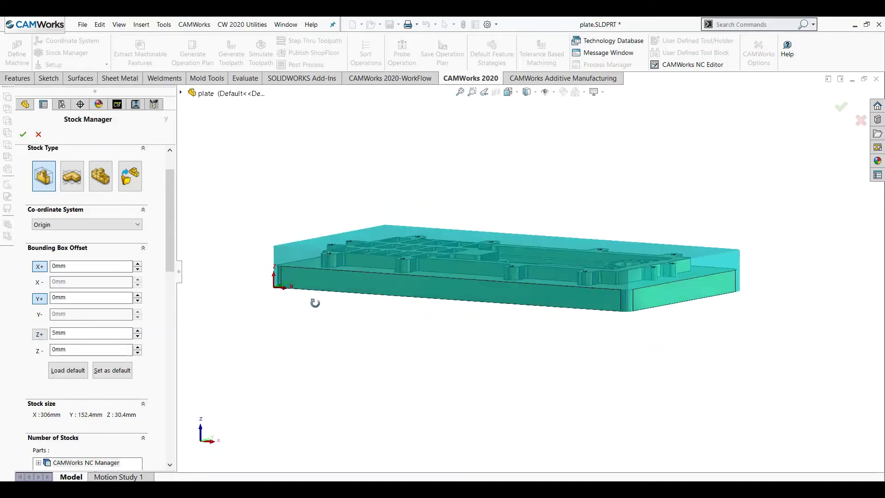
{"action": "key", "text": "ctrl+1"}
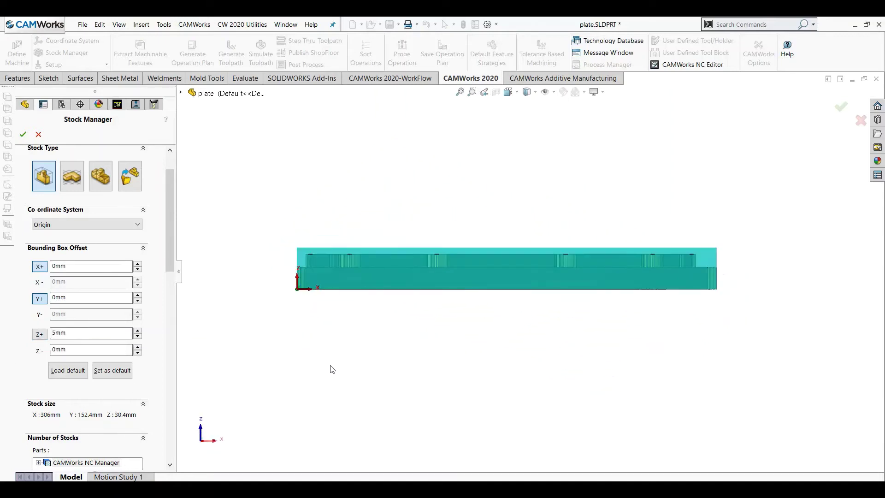
{"action": "key", "text": "ctrl+5"}
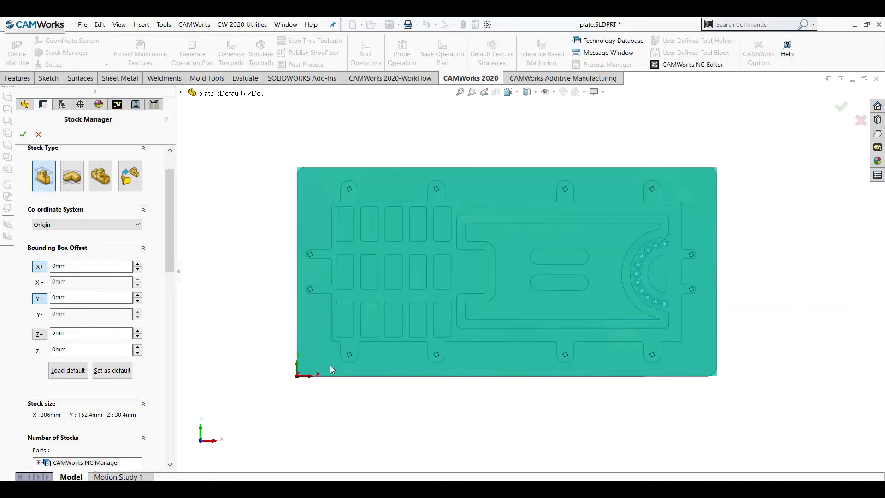
{"action": "key", "text": "ctrl+1"}
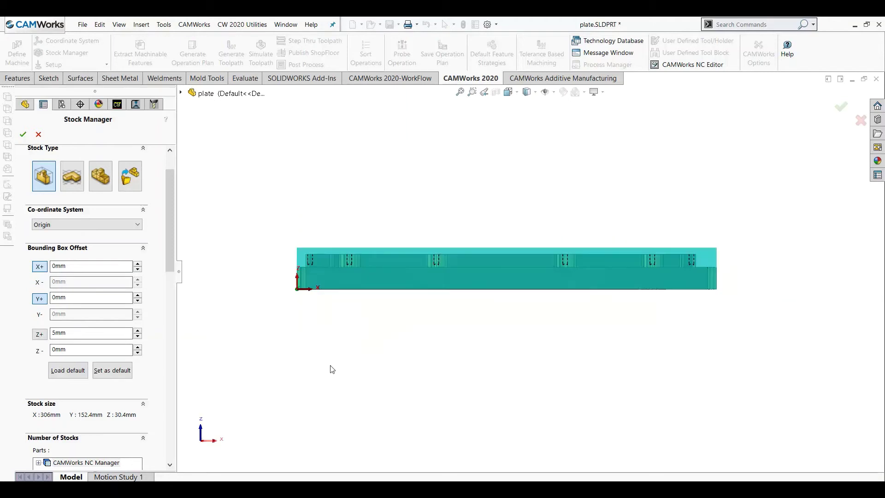
{"action": "key", "text": "ctrl+7"}
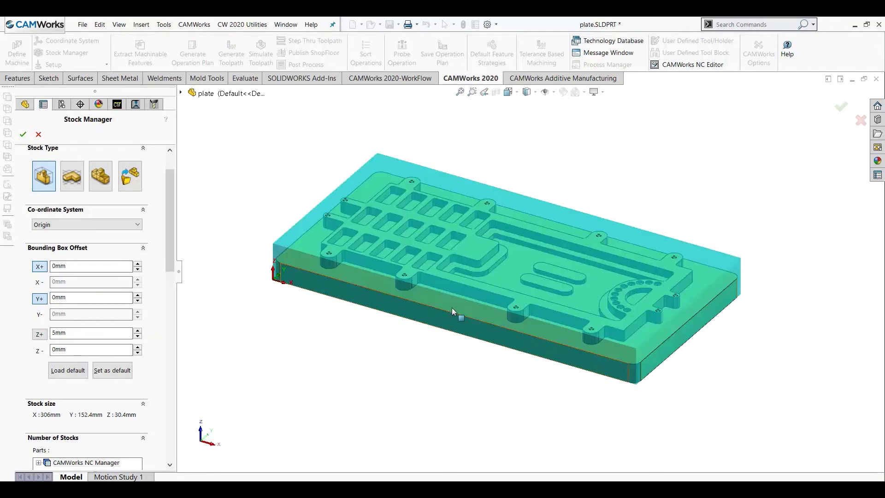
{"action": "scroll", "coordinate": [485, 260], "scroll_direction": "down", "scroll_amount": 2}
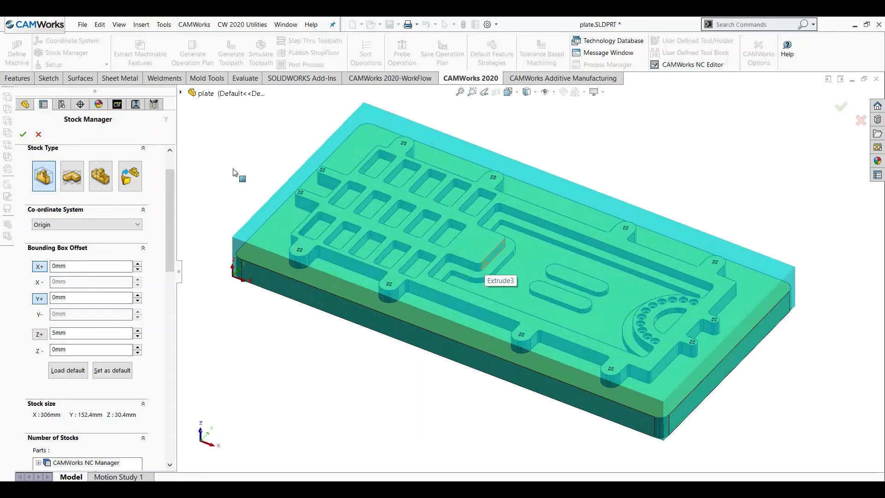
{"action": "left_click", "coordinate": [38, 134]}
Start a sketch on the plate's underside and draw a corner rectangle about 327 mm wide enclosing the plate's outline on all sides.
{"action": "middle_click_drag", "start_coordinate": [300, 362], "coordinate": [349, 285]}
{"action": "left_click", "coordinate": [351, 287]}
{"action": "left_click", "coordinate": [394, 257]}
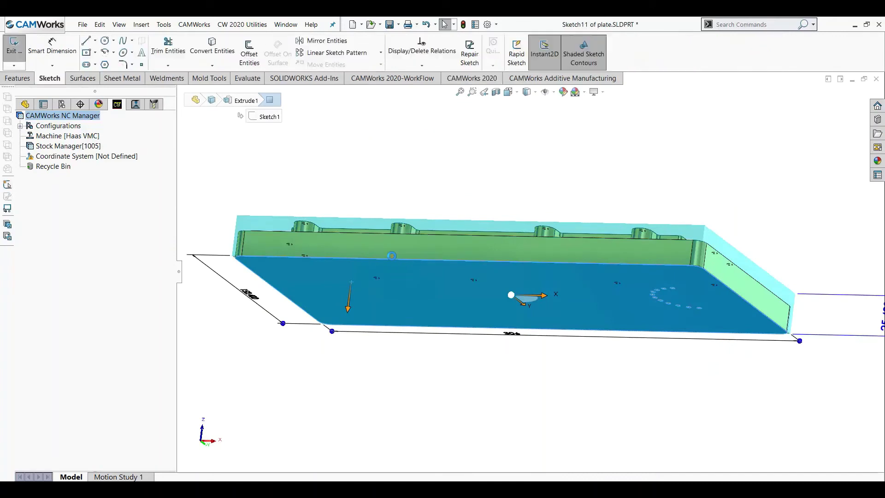
{"action": "left_click", "coordinate": [87, 52]}
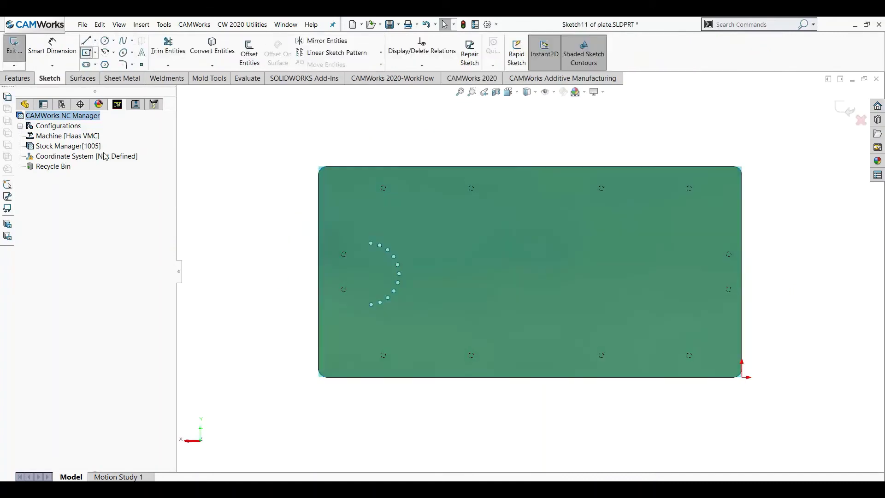
{"action": "left_click", "coordinate": [28, 168]}
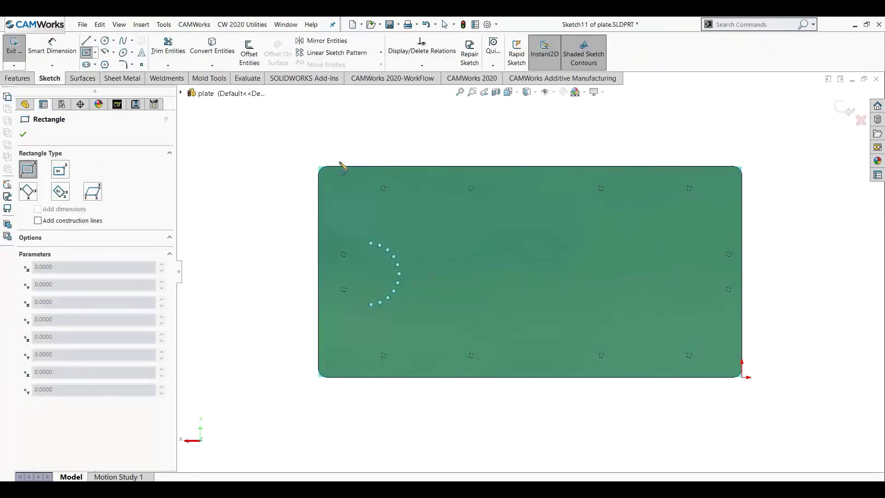
{"action": "left_click", "coordinate": [309, 167]}
{"action": "left_click", "coordinate": [763, 383]}
{"action": "key", "text": "Escape"}
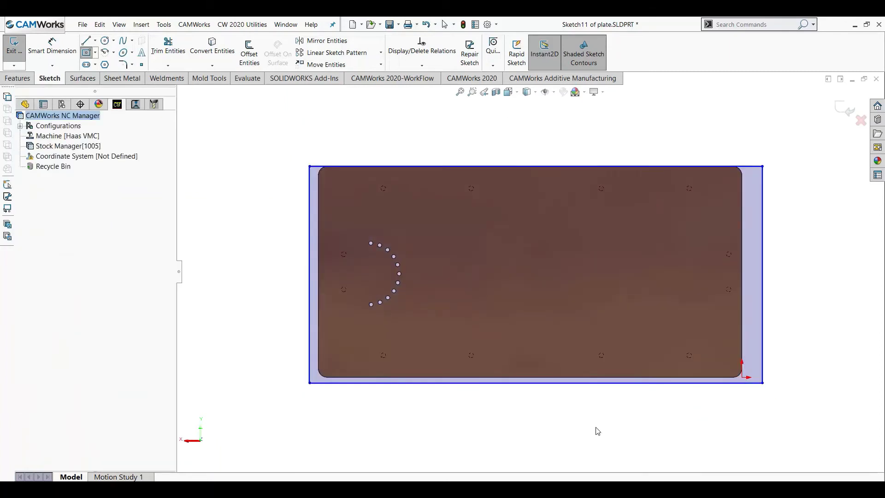
{"action": "left_click", "coordinate": [334, 166]}
{"action": "left_click", "coordinate": [227, 244]}
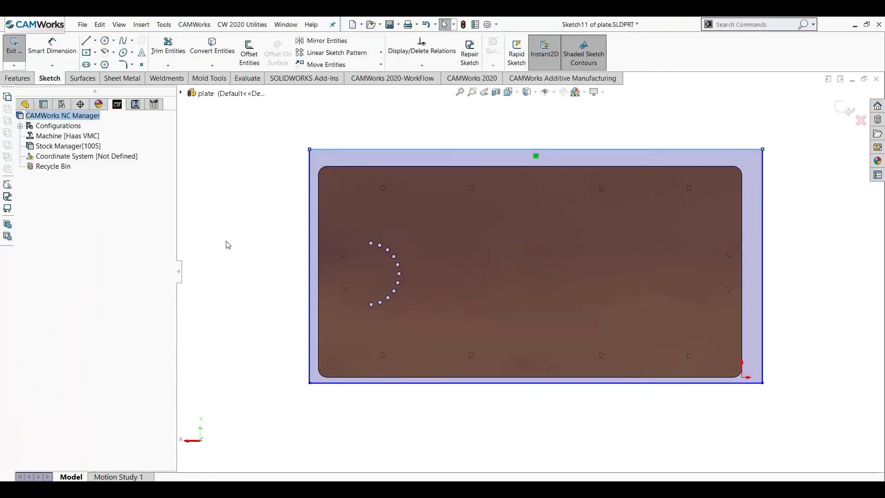
Dimension the rectangle's short side nearest the origin and its upper long side 12 mm away from the adjacent plate edges.
{"action": "key", "text": "d"}
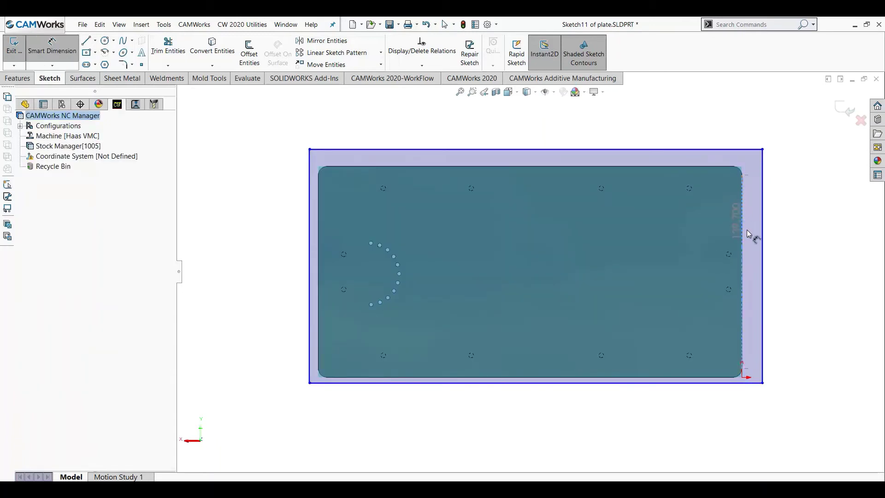
{"action": "left_click", "coordinate": [763, 237]}
{"action": "left_click", "coordinate": [743, 252]}
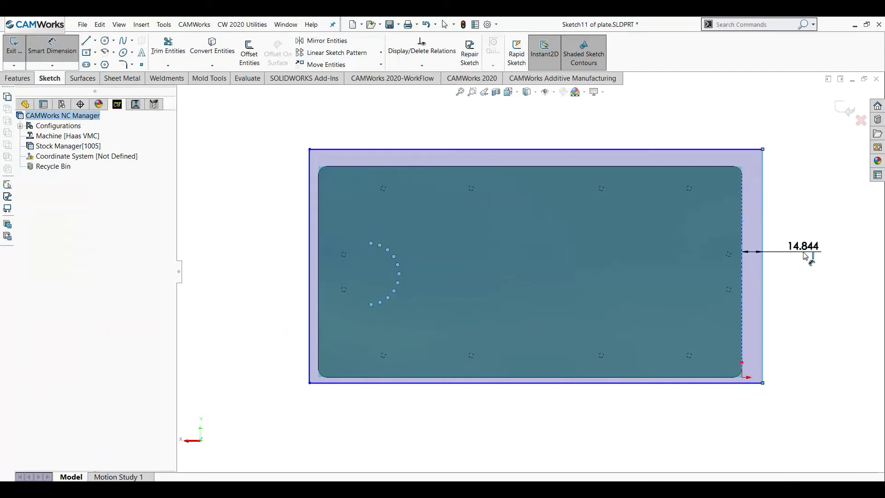
{"action": "left_click", "coordinate": [806, 256]}
{"action": "type", "text": "12"}
{"action": "key", "text": "Return"}
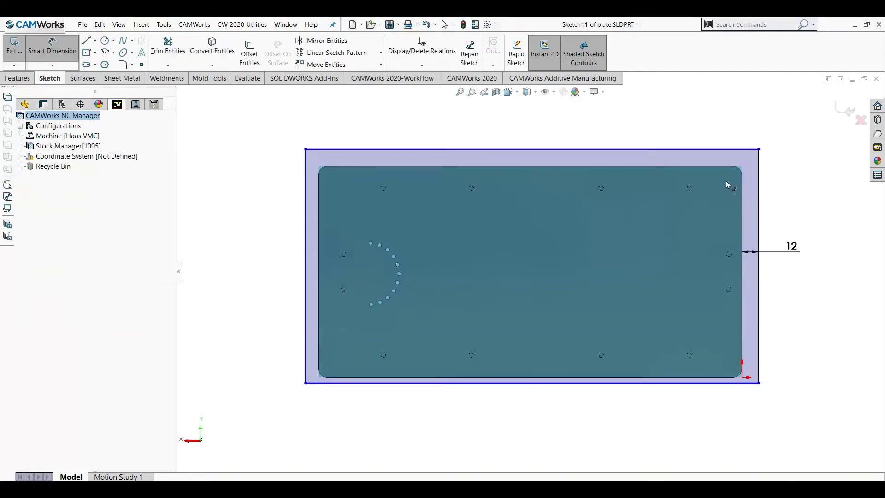
{"action": "left_click", "coordinate": [707, 166]}
{"action": "left_click", "coordinate": [711, 149]}
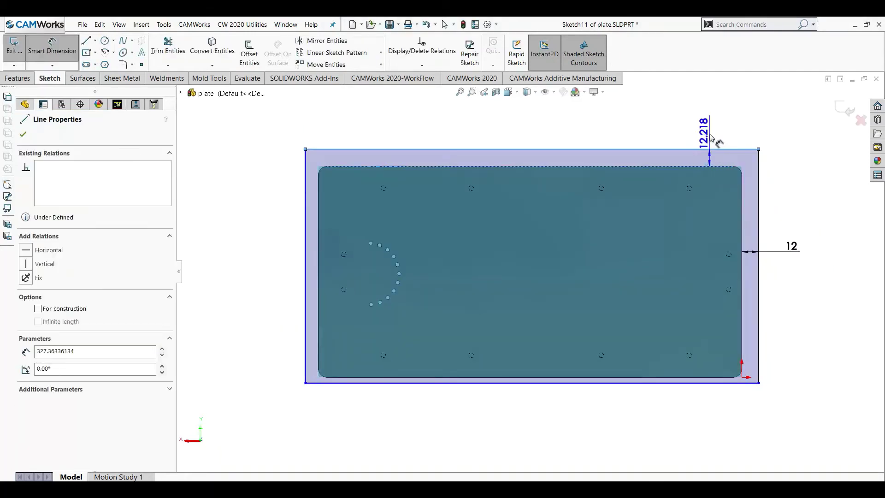
{"action": "left_click", "coordinate": [711, 137]}
{"action": "type", "text": "12"}
{"action": "key", "text": "Return"}
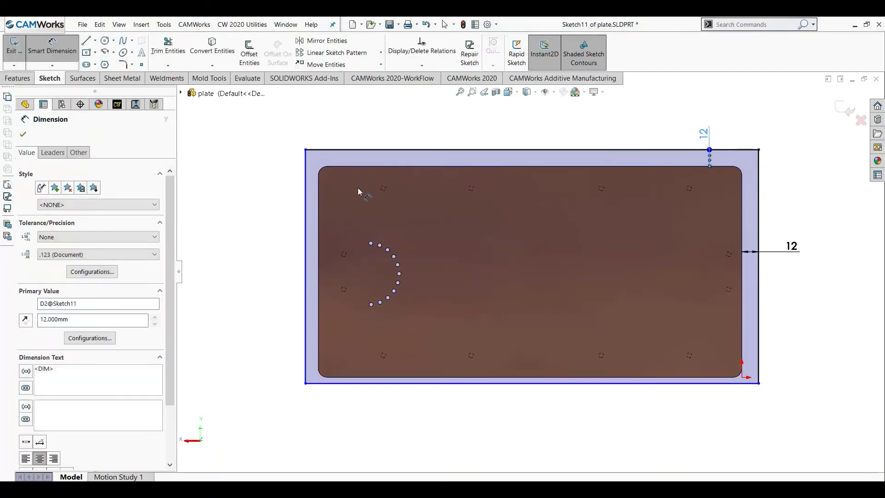
Dimension the rectangle's remaining short side and lower long side 12 mm from the plate edges, and finish the sketch.
{"action": "left_click", "coordinate": [317, 199]}
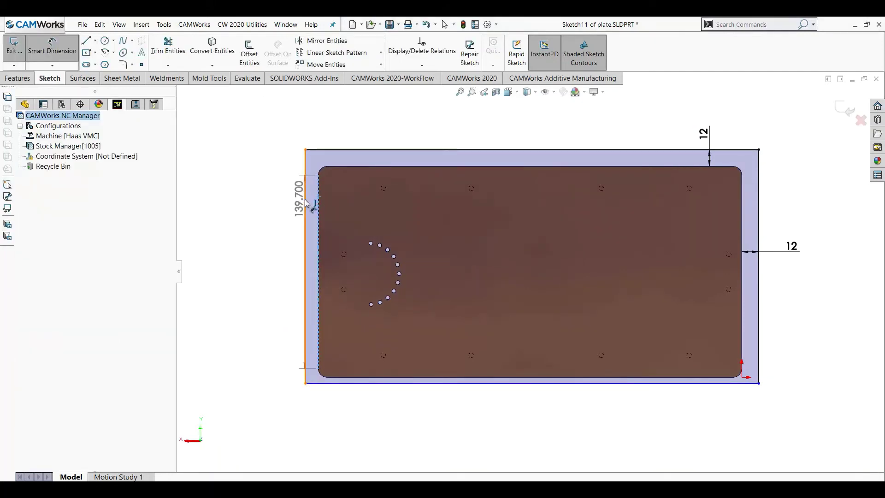
{"action": "left_click", "coordinate": [306, 204]}
{"action": "left_click", "coordinate": [293, 212]}
{"action": "key", "text": "Escape"}
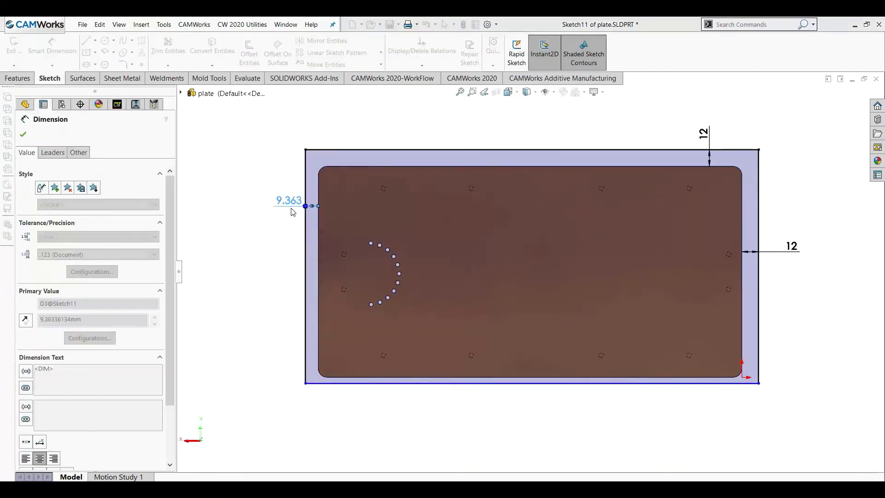
{"action": "type", "text": "12"}
{"action": "key", "text": "Return"}
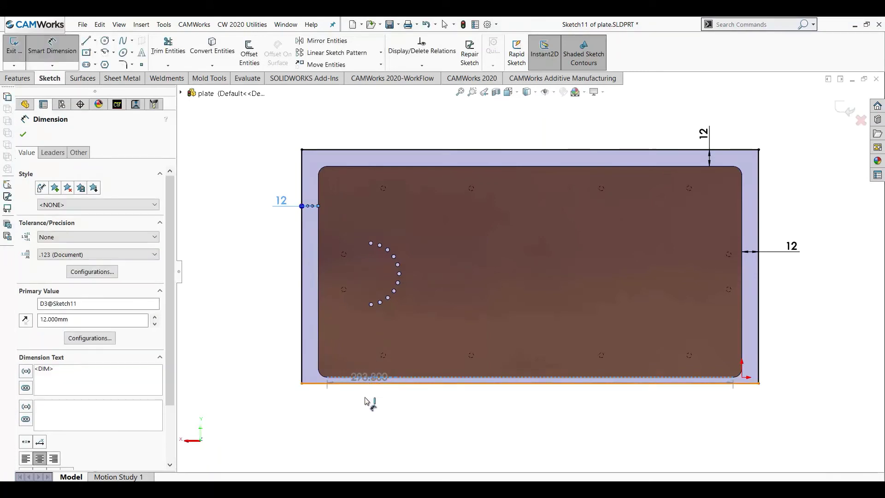
{"action": "left_click", "coordinate": [366, 400]}
{"action": "left_click", "coordinate": [364, 408]}
{"action": "type", "text": "12"}
{"action": "key", "text": "Return"}
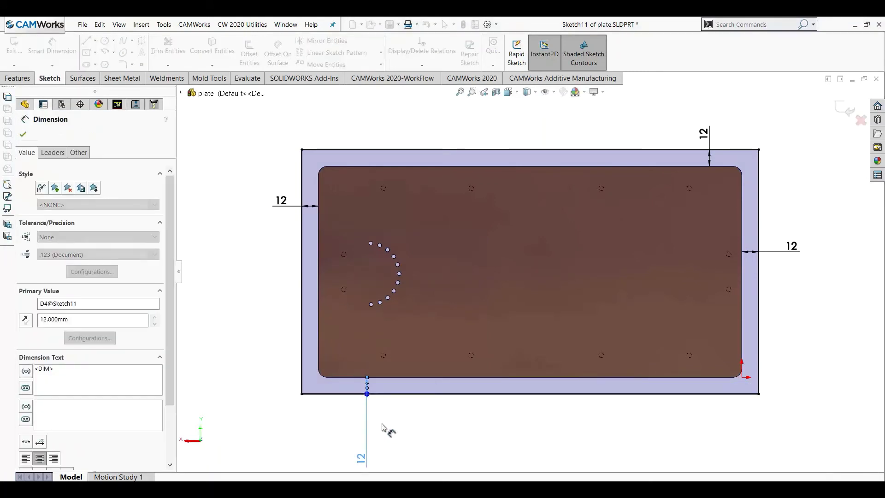
{"action": "key", "text": "Escape"}
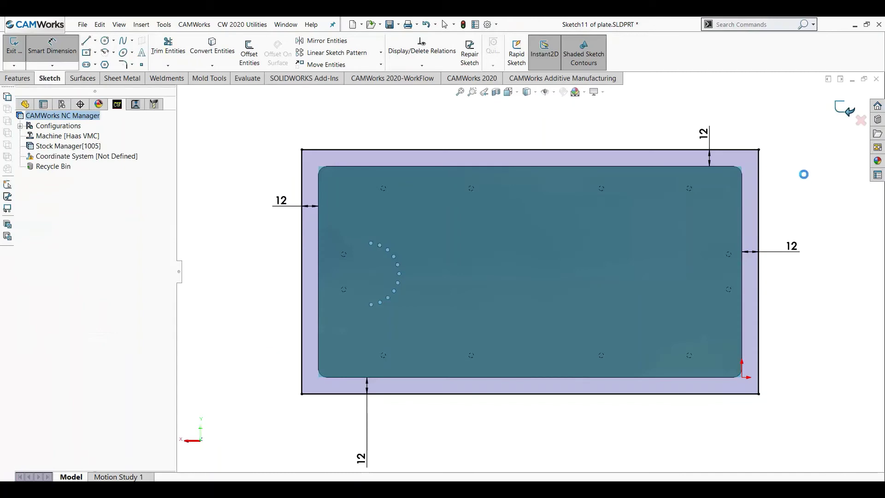
Change the stock type to Extruded Sketch, using the new rectangle sketch with a Blind depth of 30 mm.
{"action": "mouse_move", "coordinate": [793, 182]}
{"action": "middle_mouse_down"}
{"action": "mouse_move", "coordinate": [748, 231]}
{"action": "mouse_move", "coordinate": [740, 373]}
{"action": "mouse_move", "coordinate": [667, 374]}
{"action": "mouse_move", "coordinate": [637, 332]}
{"action": "mouse_move", "coordinate": [567, 297]}
{"action": "middle_mouse_up"}
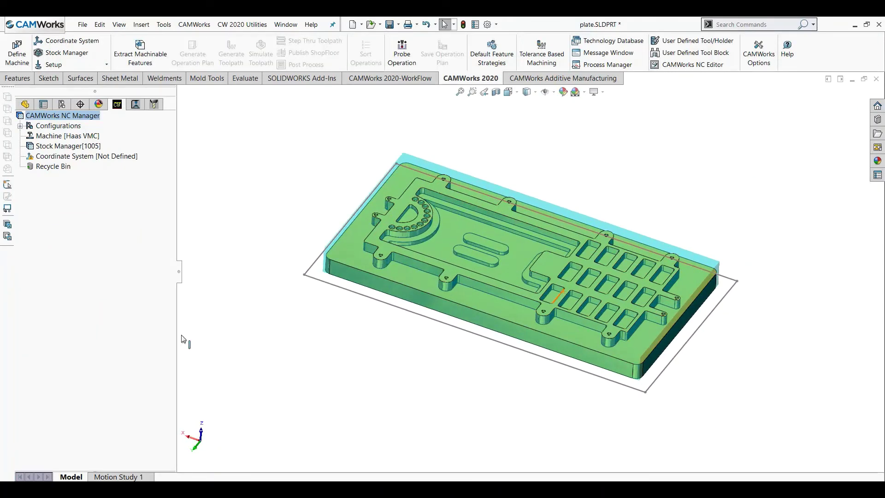
{"action": "left_click", "coordinate": [66, 146]}
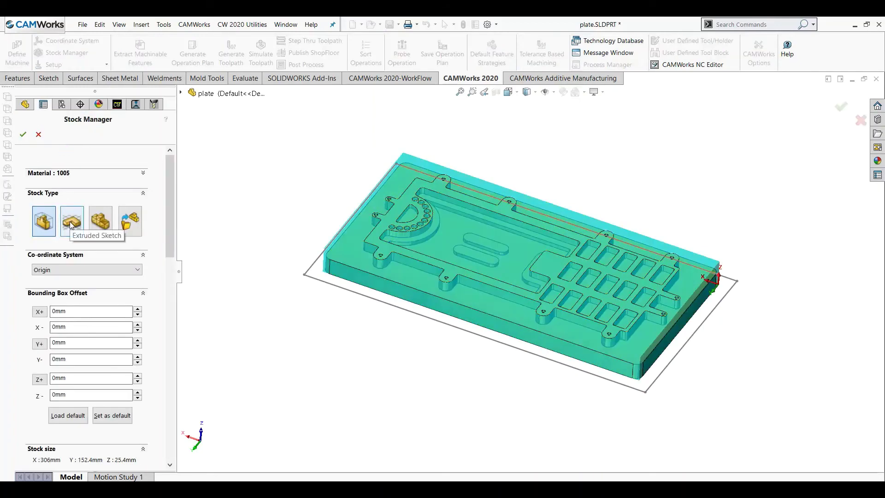
{"action": "left_click", "coordinate": [70, 222]}
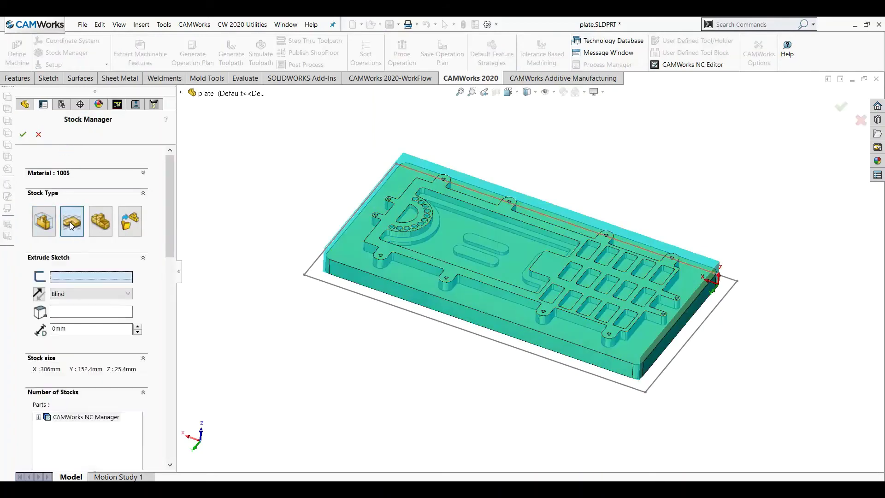
{"action": "left_click", "coordinate": [335, 285]}
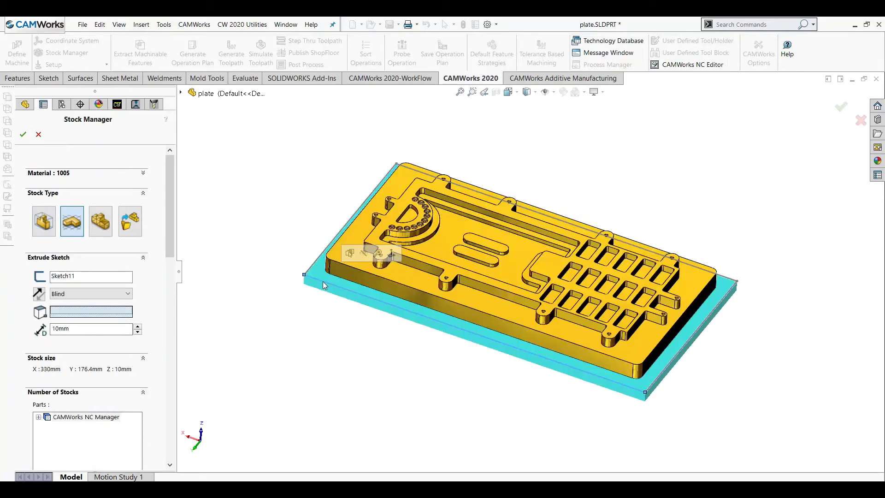
{"action": "left_click", "coordinate": [89, 329]}
{"action": "type", "text": "30"}
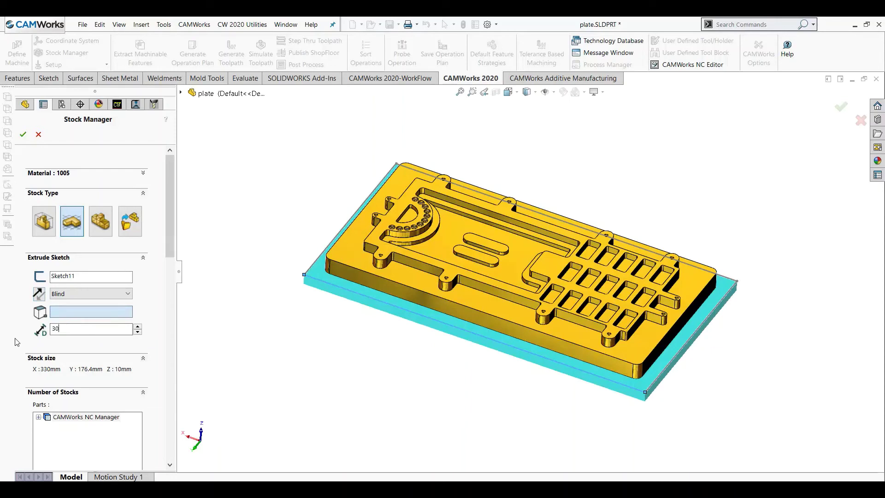
{"action": "key", "text": "Return"}
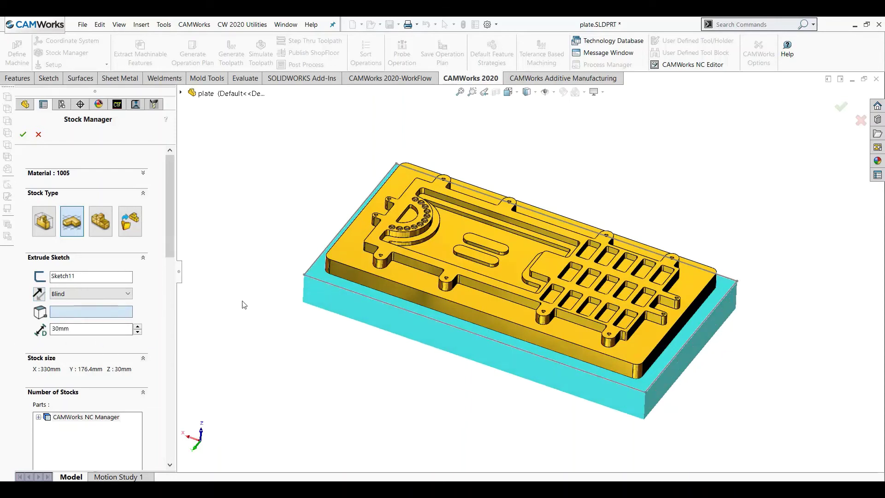
Reverse the stock's extrusion direction so it encloses the plate, and accept the stock definition.
{"action": "middle_click_drag", "start_coordinate": [307, 355], "coordinate": [310, 327]}
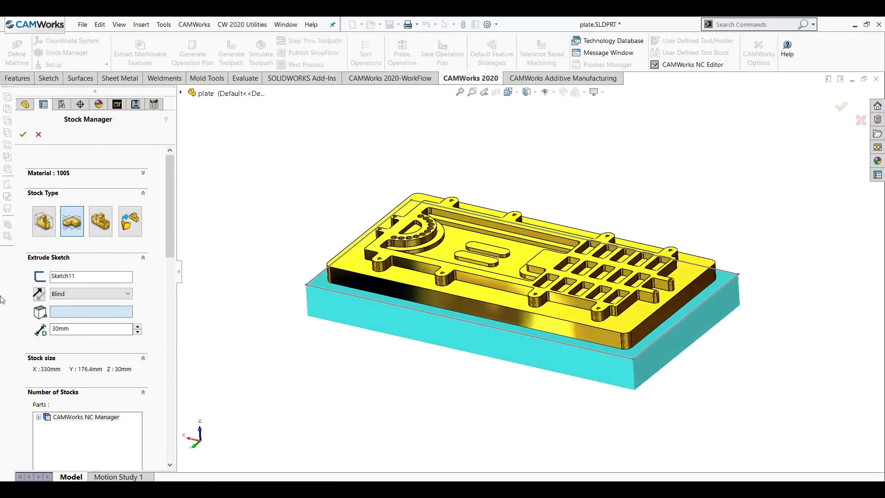
{"action": "left_click", "coordinate": [41, 294]}
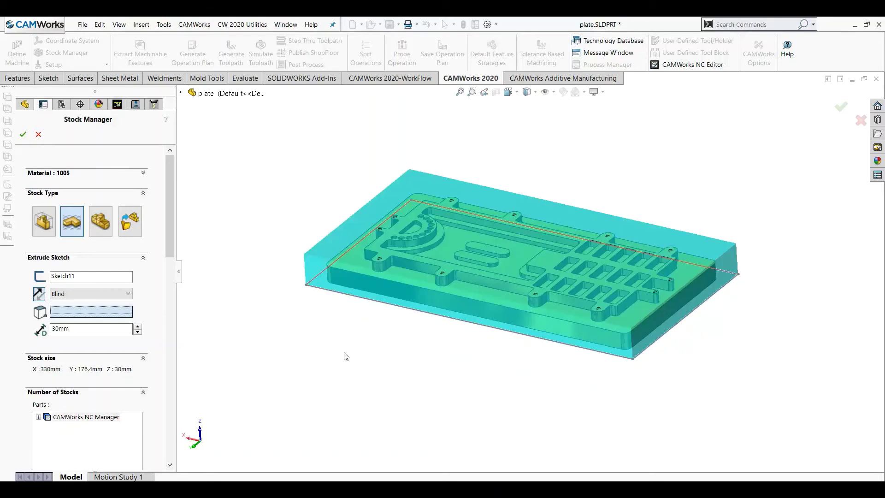
{"action": "middle_click_drag", "start_coordinate": [346, 356], "coordinate": [313, 338]}
{"action": "left_click", "coordinate": [22, 134]}
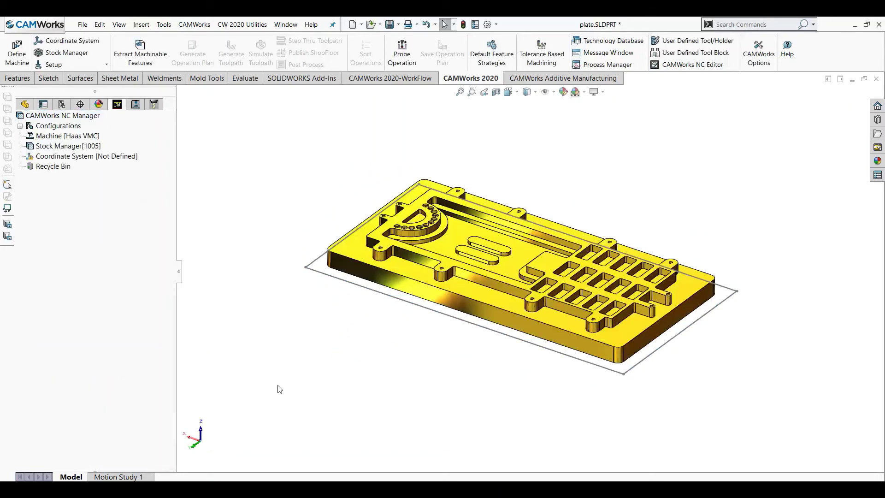
Display the stock and examine how it surrounds the plate from the back, from above and from several angled directions.
{"action": "key", "text": "ctrl+2"}
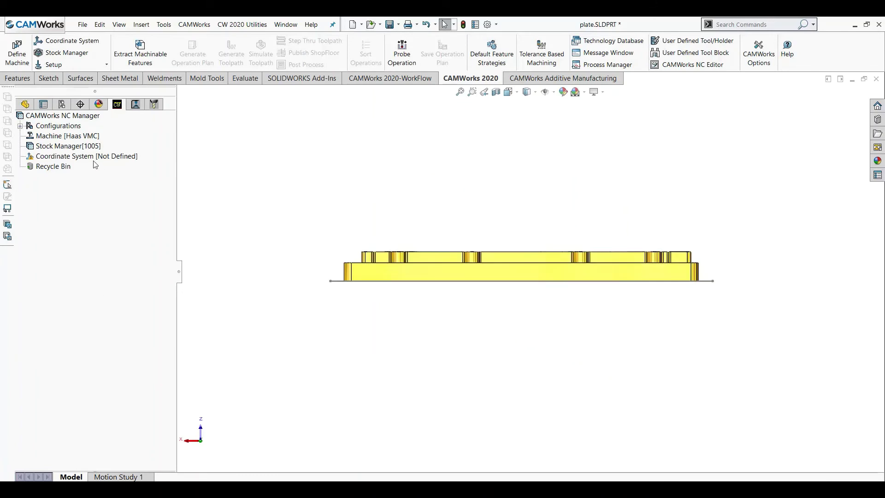
{"action": "left_click", "coordinate": [68, 146]}
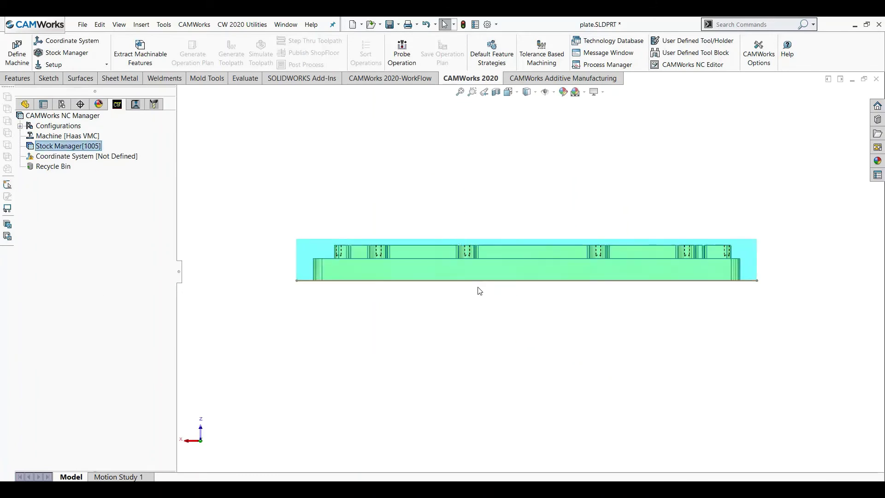
{"action": "key", "text": "shift+Down"}
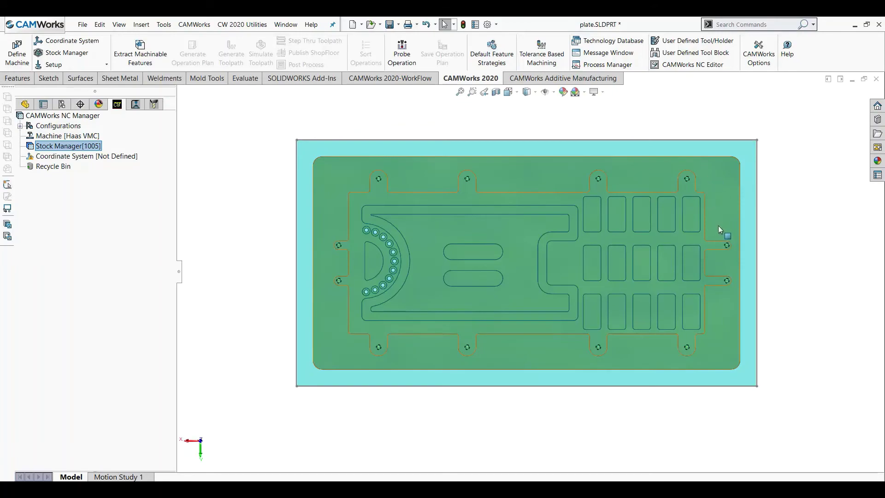
{"action": "middle_click_drag", "start_coordinate": [514, 357], "coordinate": [509, 261]}
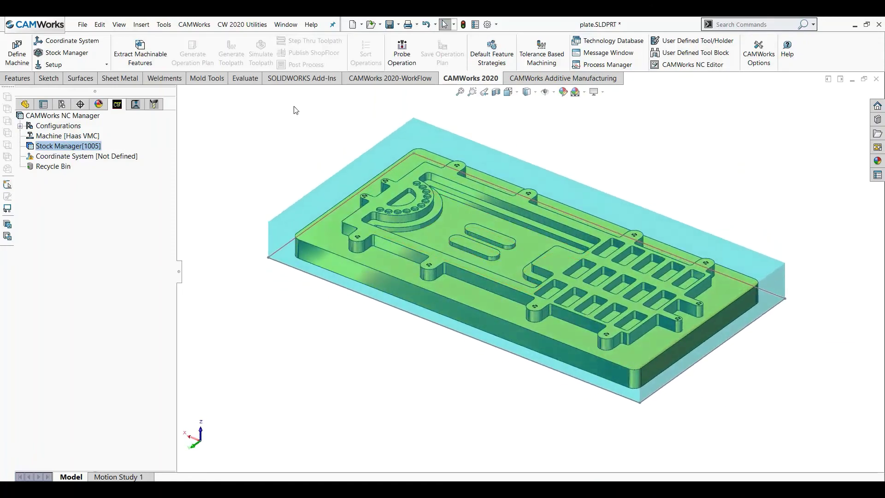
{"action": "middle_click_drag", "start_coordinate": [516, 222], "coordinate": [450, 242]}
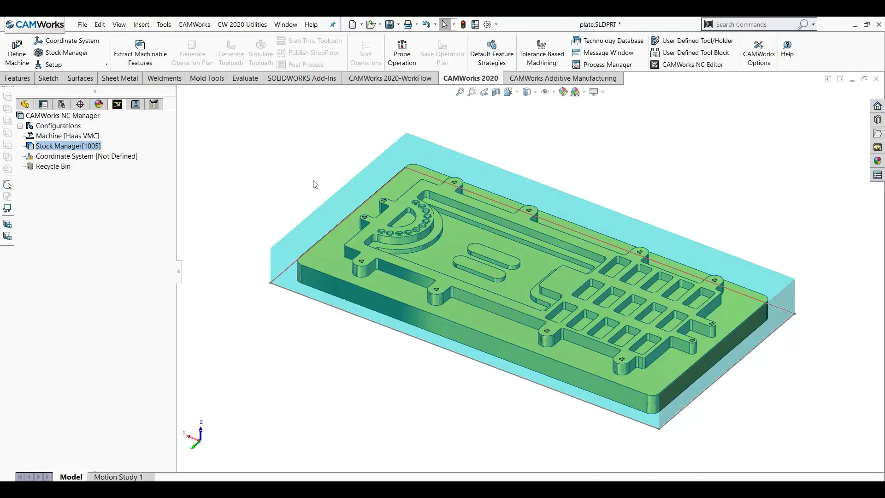
{"action": "middle_click_drag", "start_coordinate": [312, 186], "coordinate": [297, 198]}
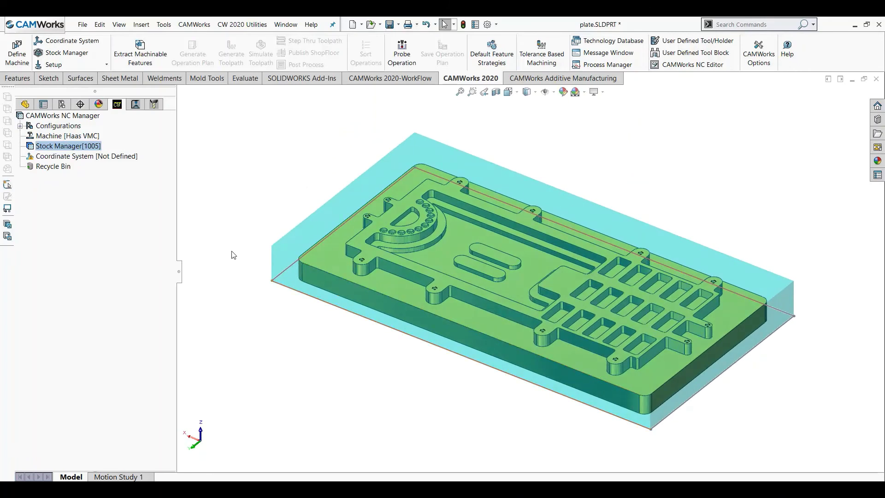
{"action": "scroll", "coordinate": [437, 280], "scroll_direction": "down", "scroll_amount": 3}
{"action": "scroll", "coordinate": [435, 250], "scroll_direction": "up", "scroll_amount": 4}
{"action": "scroll", "coordinate": [606, 333], "scroll_direction": "down", "scroll_amount": 1}
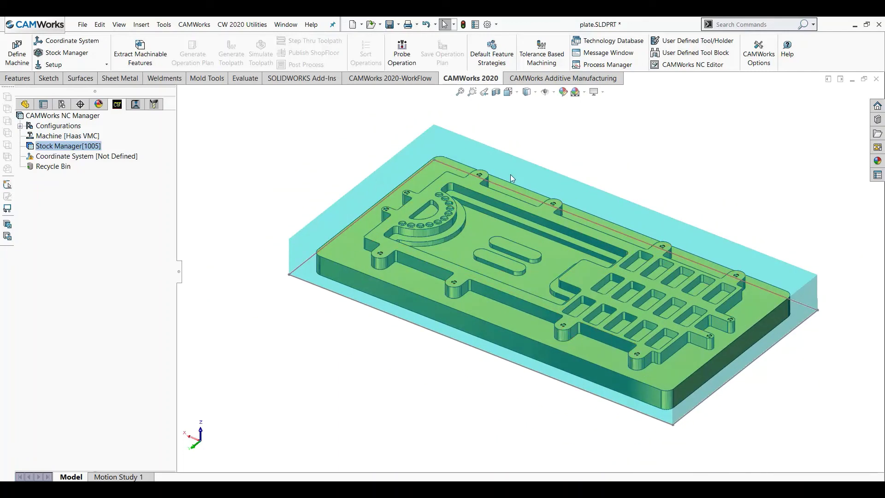
{"action": "middle_click_drag", "start_coordinate": [291, 214], "coordinate": [271, 234]}
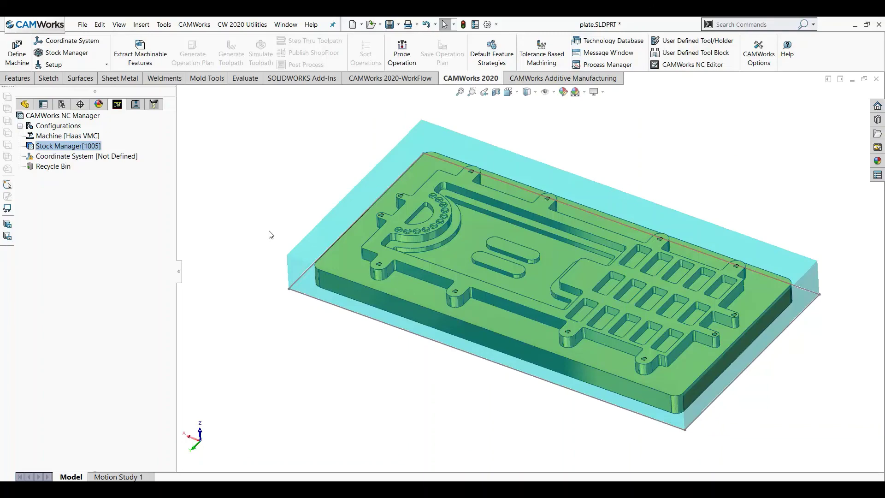
{"action": "middle_click_drag", "start_coordinate": [283, 212], "coordinate": [470, 305]}
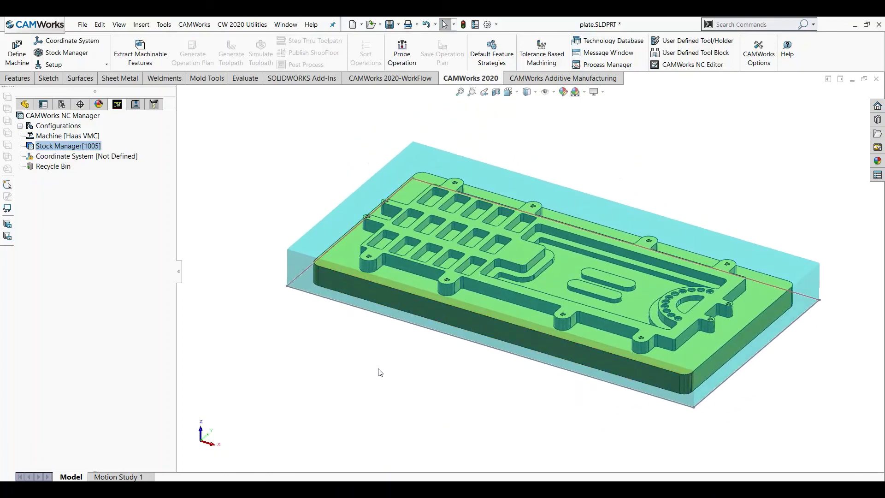
{"action": "scroll", "coordinate": [530, 284], "scroll_direction": "down", "scroll_amount": 2}
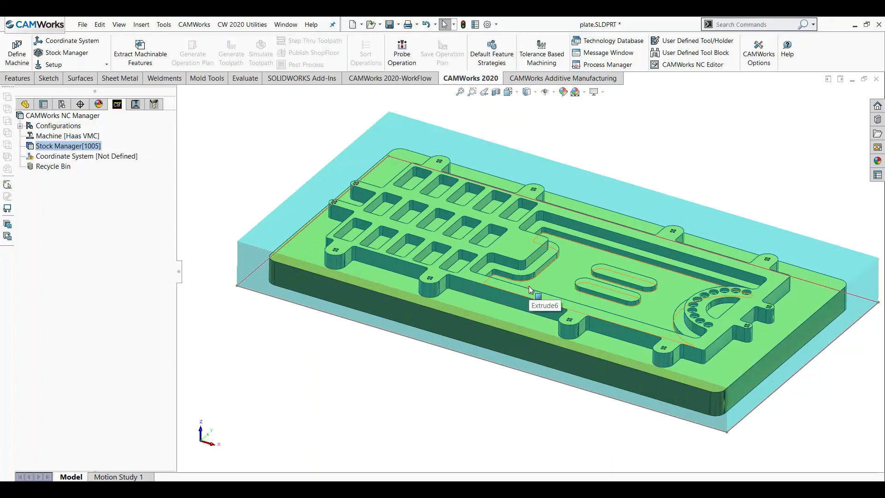